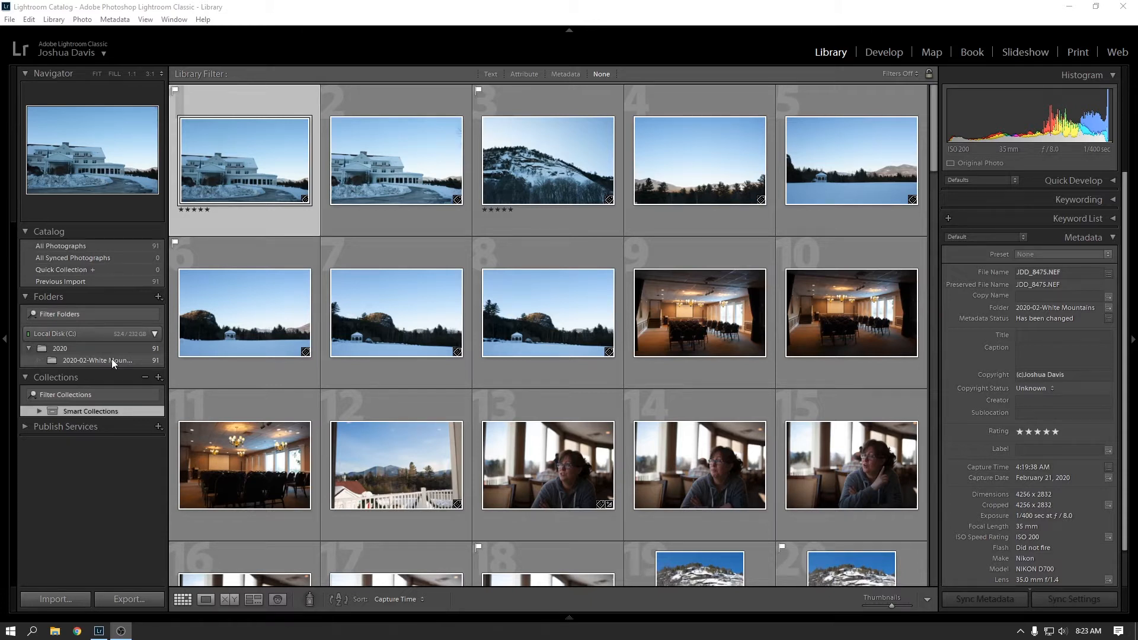
# - Create a collection named Portfolio outside any collection set, without including the selected photos
pyautogui.click(158, 377)
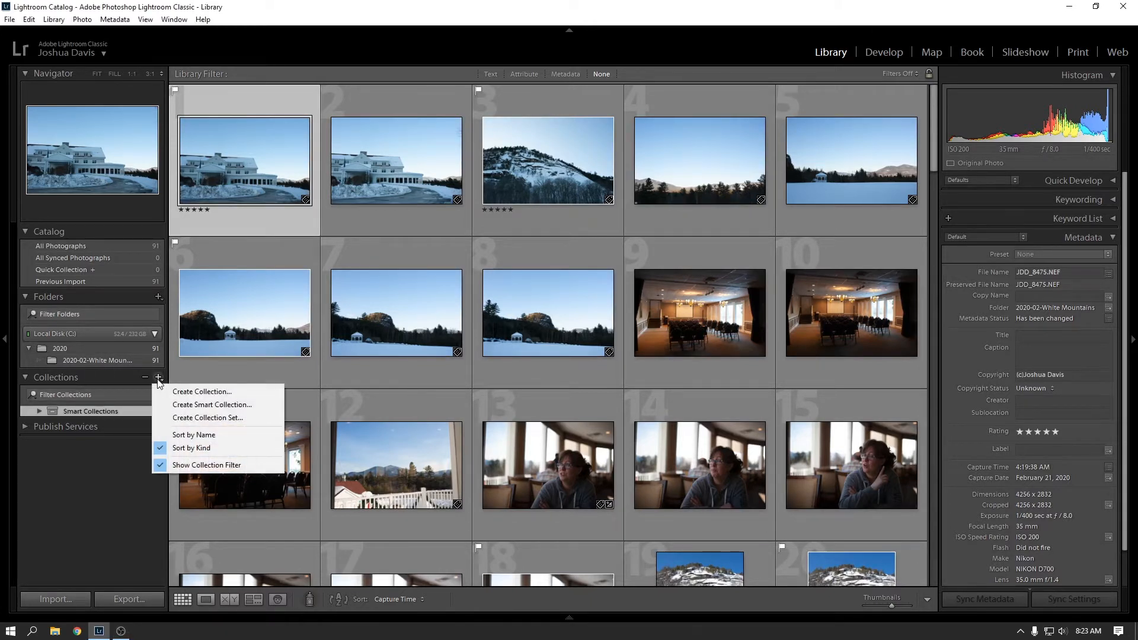
pyautogui.click(193, 393)
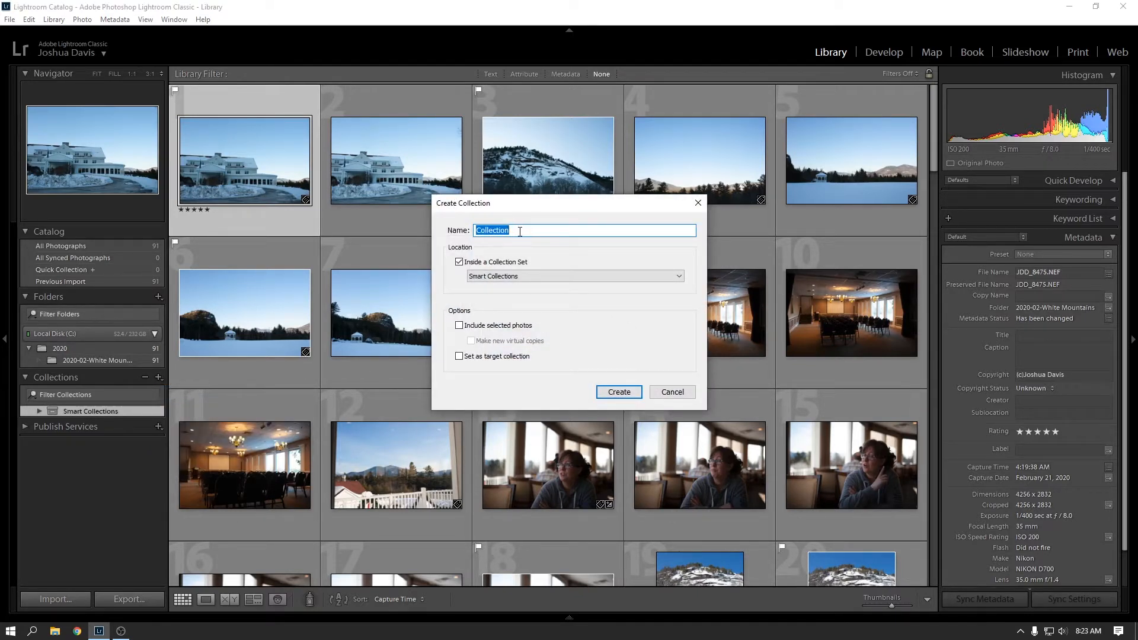
pyautogui.write('Portfolio')
pyautogui.click(460, 262)
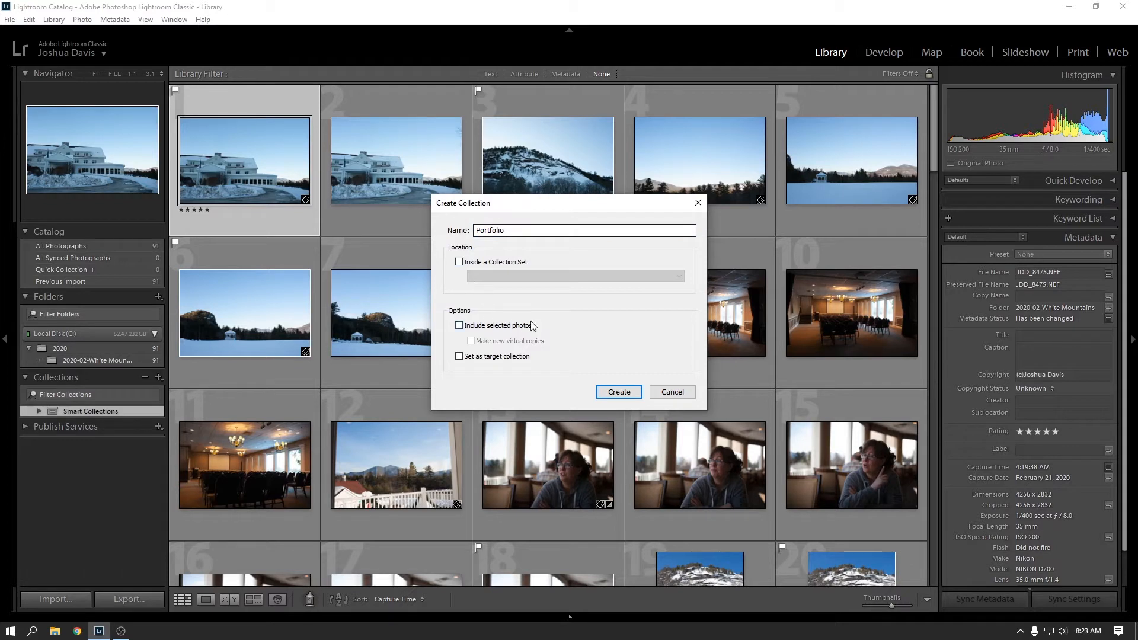
pyautogui.click(460, 327)
pyautogui.click(460, 327)
pyautogui.click(459, 326)
pyautogui.click(460, 326)
pyautogui.click(617, 393)
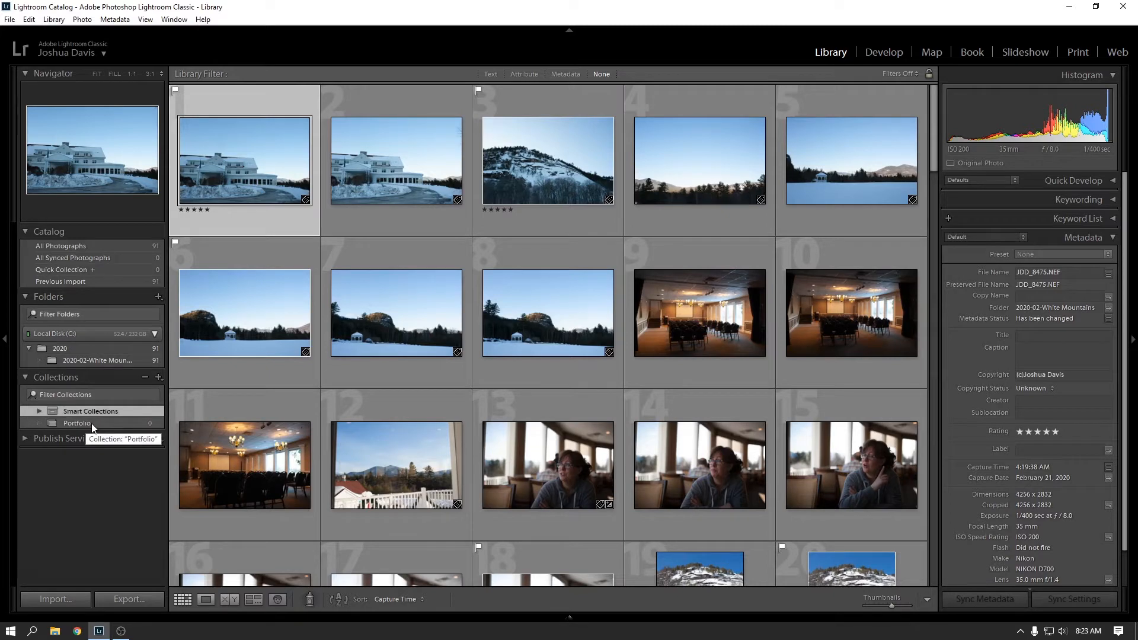
# - Add the first hotel photo from the 2020-02-White Mountains folder to the Portfolio collection and view the collection
pyautogui.click(92, 423)
pyautogui.click(96, 360)
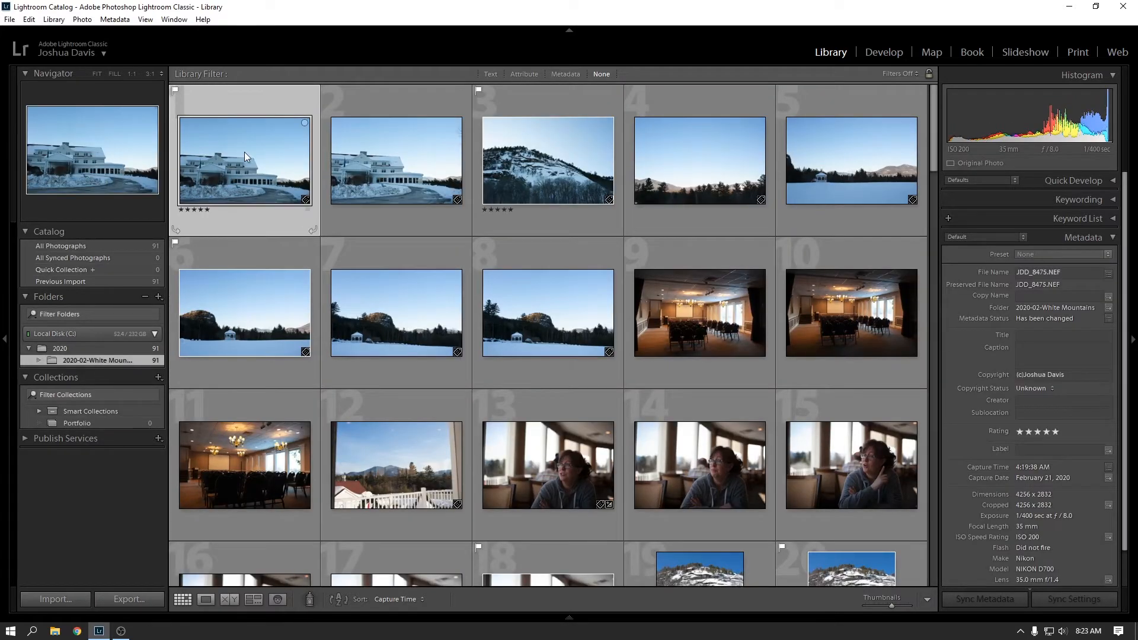
pyautogui.moveTo(244, 151); pyautogui.dragTo(99, 424)
pyautogui.click(76, 423)
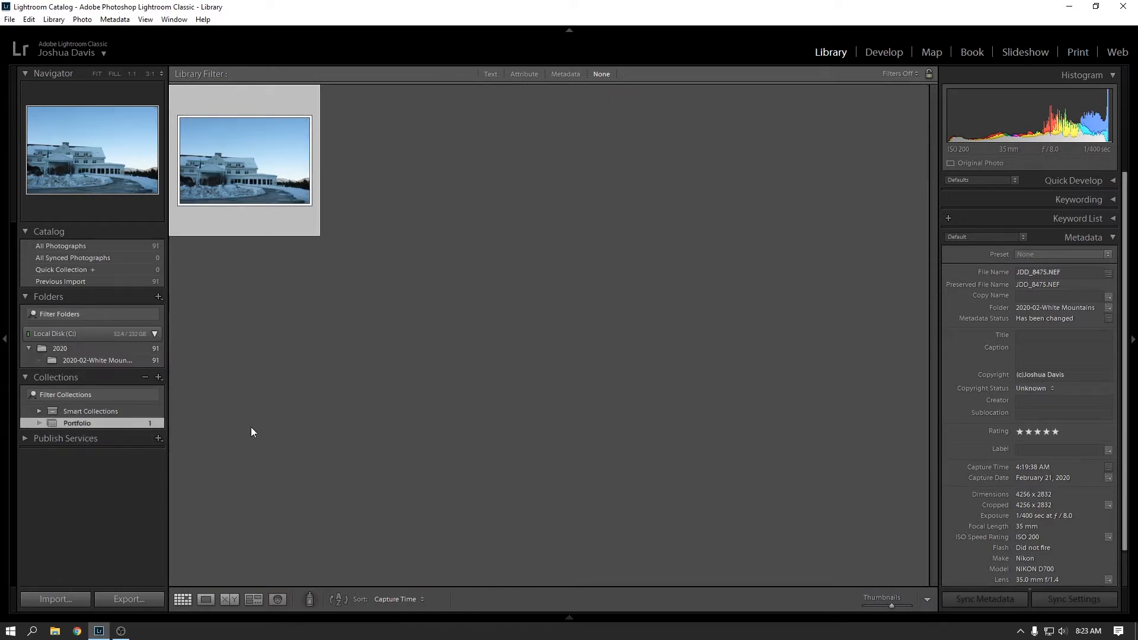
pyautogui.click(254, 225)
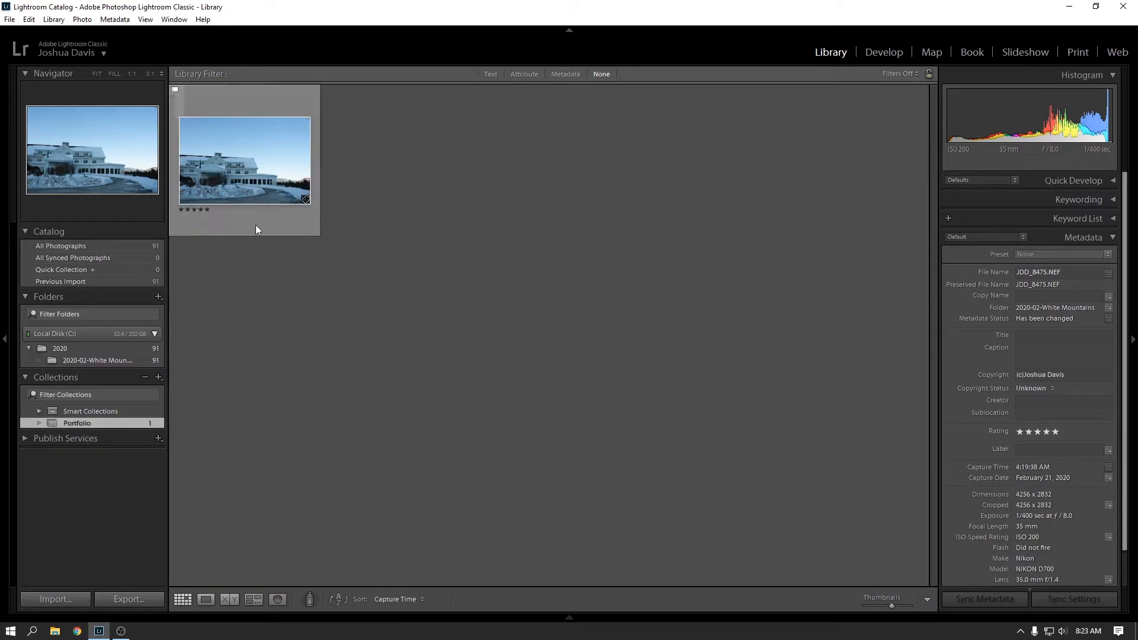
# - Check which collections the first hotel photo in the 2020-02-White Mountains folder belongs to
pyautogui.click(103, 360)
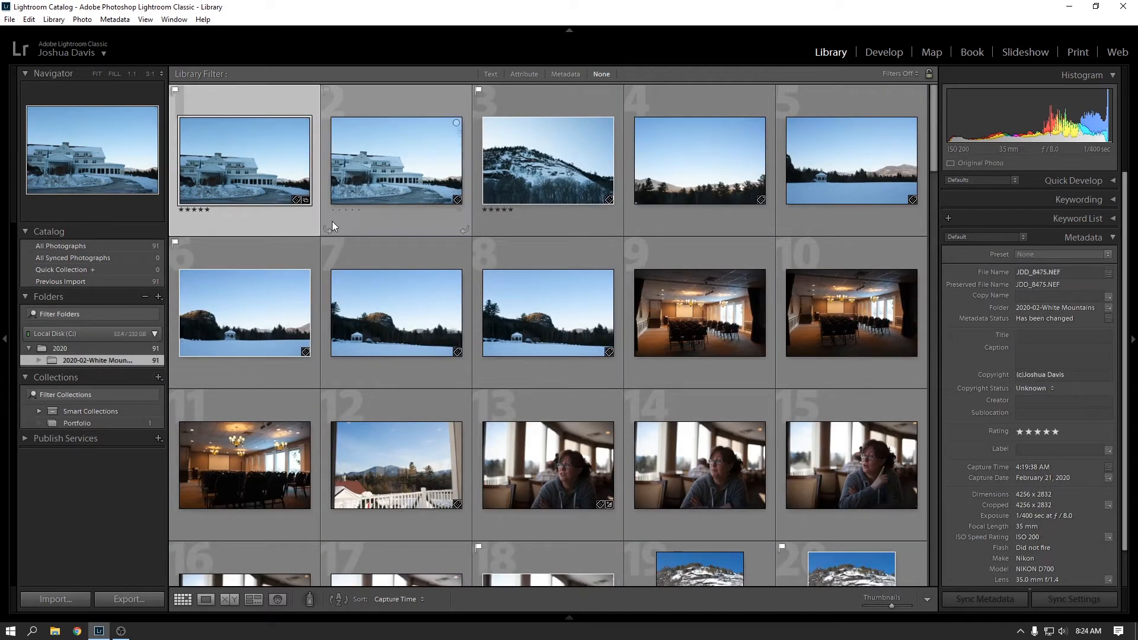
pyautogui.click(306, 201)
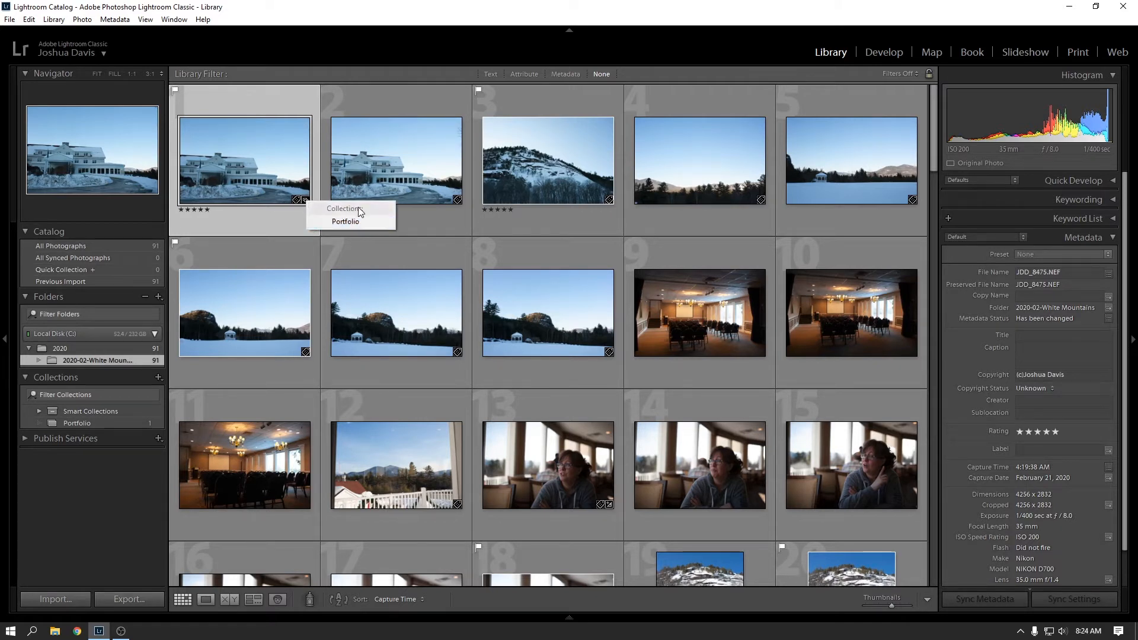
pyautogui.click(71, 523)
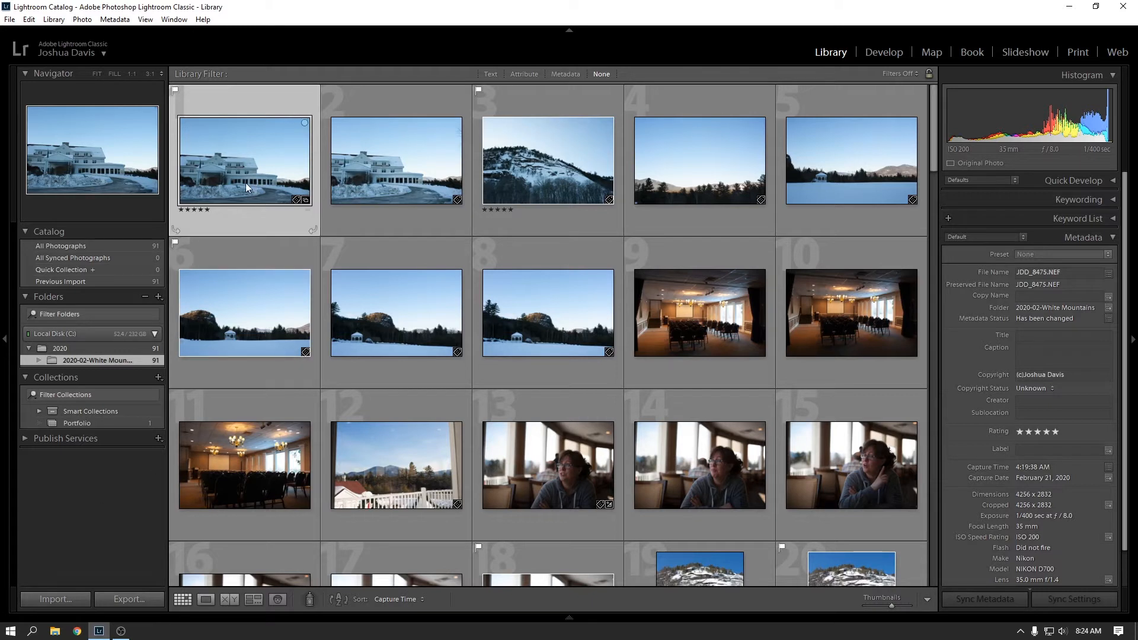
# - Add the third photo, the snowy hillside, to the Portfolio collection and view the collection
pyautogui.moveTo(513, 194); pyautogui.dragTo(79, 421)
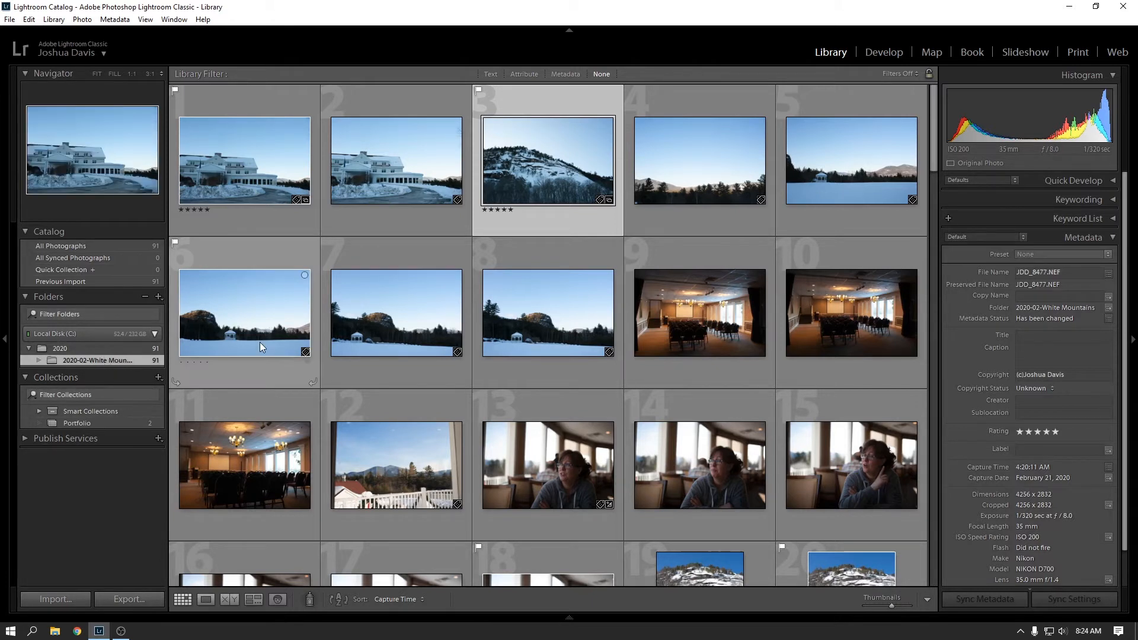
pyautogui.click(100, 424)
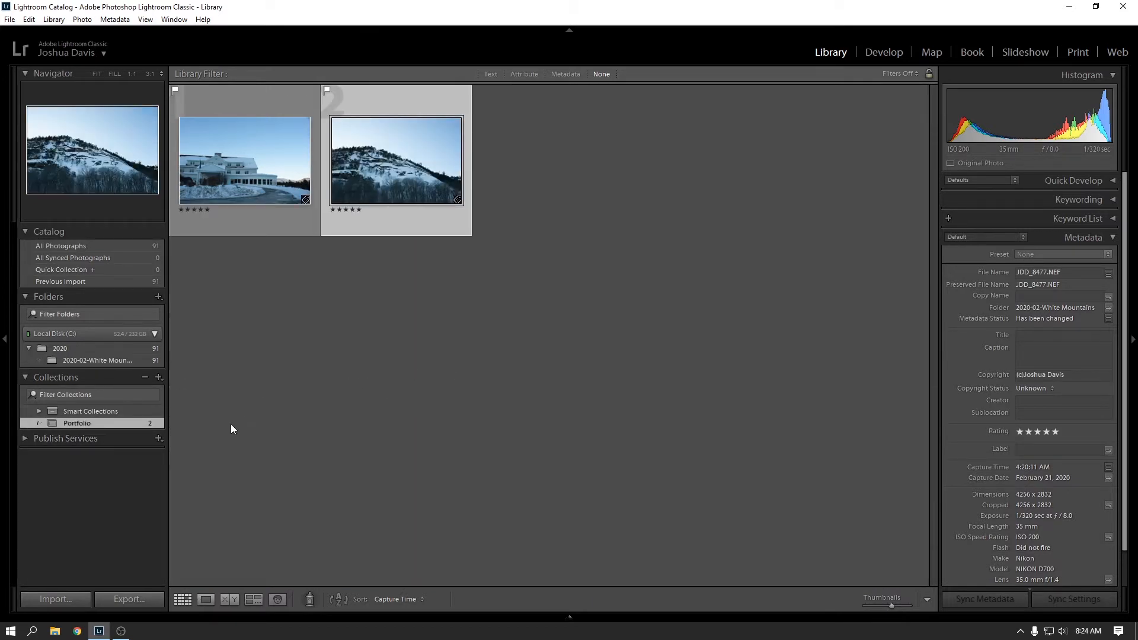
# - Create a top-level collection set named Landscapes
pyautogui.click(159, 378)
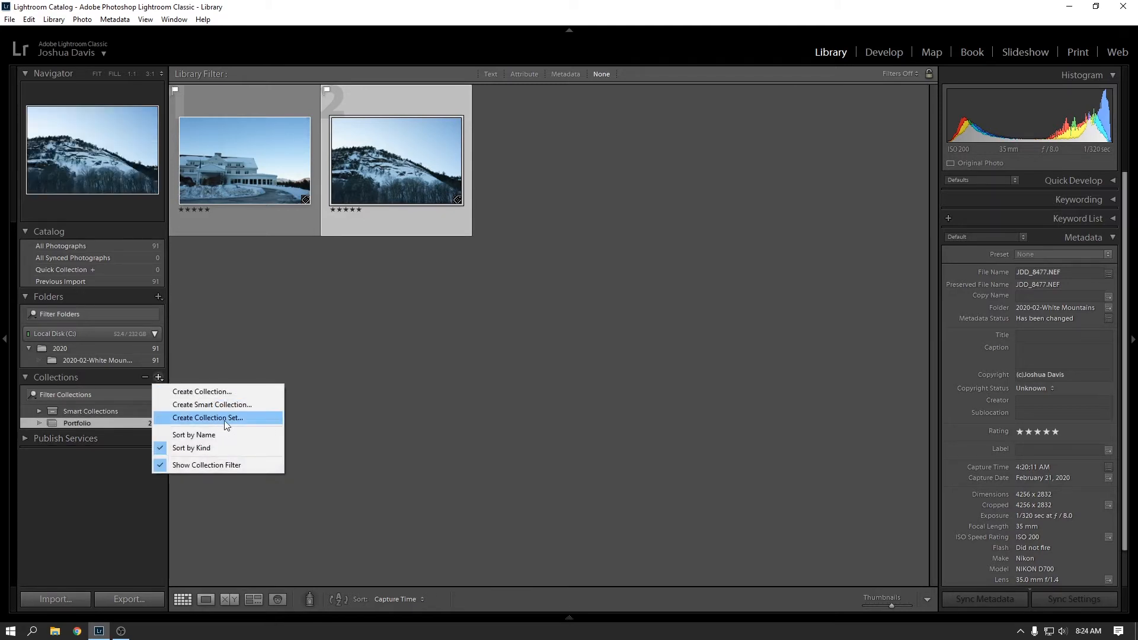
pyautogui.click(240, 418)
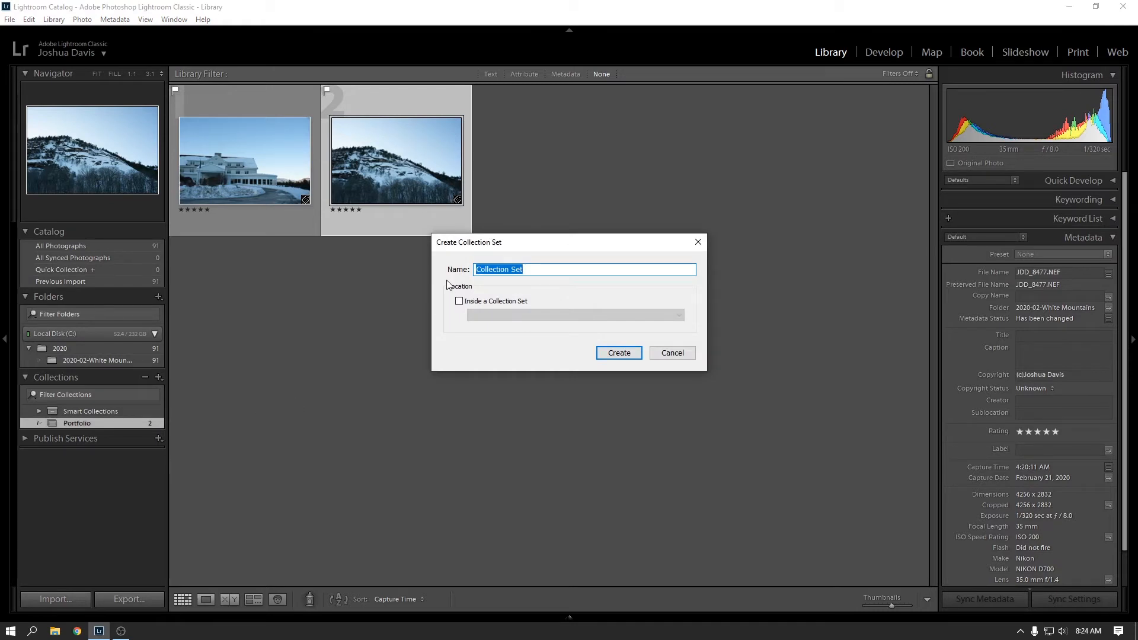
pyautogui.write('Landc')
pyautogui.press('BackSpace')
pyautogui.write('scapes')
pyautogui.click(619, 355)
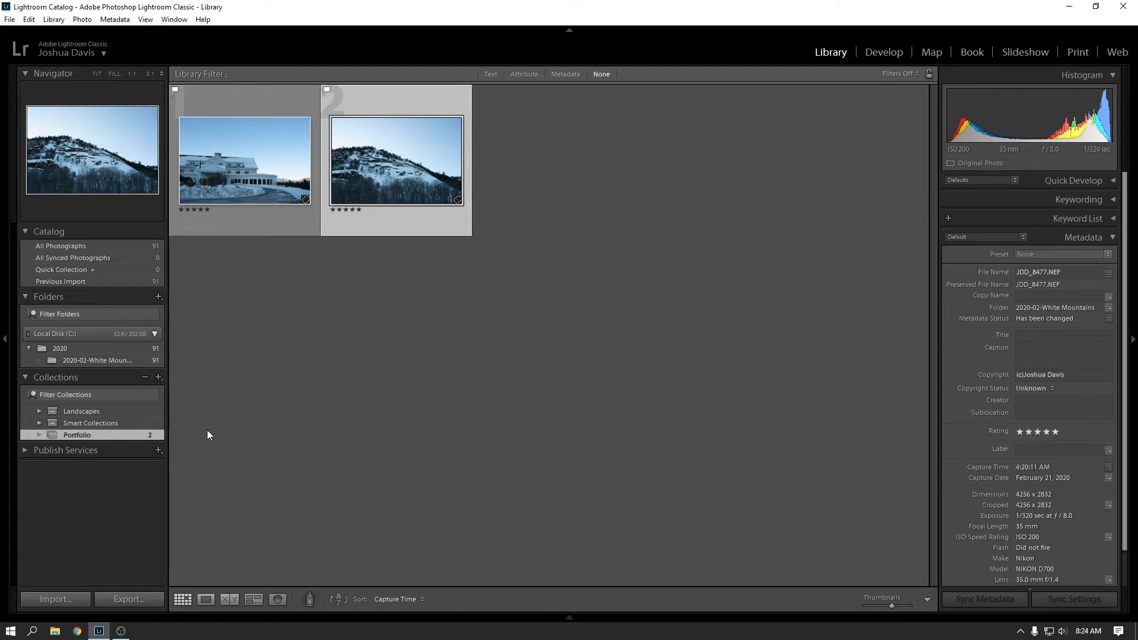
# - Create a collection named White Mountains inside the Landscapes set and open it
pyautogui.click(39, 410)
pyautogui.click(90, 411)
pyautogui.rightClick(98, 414)
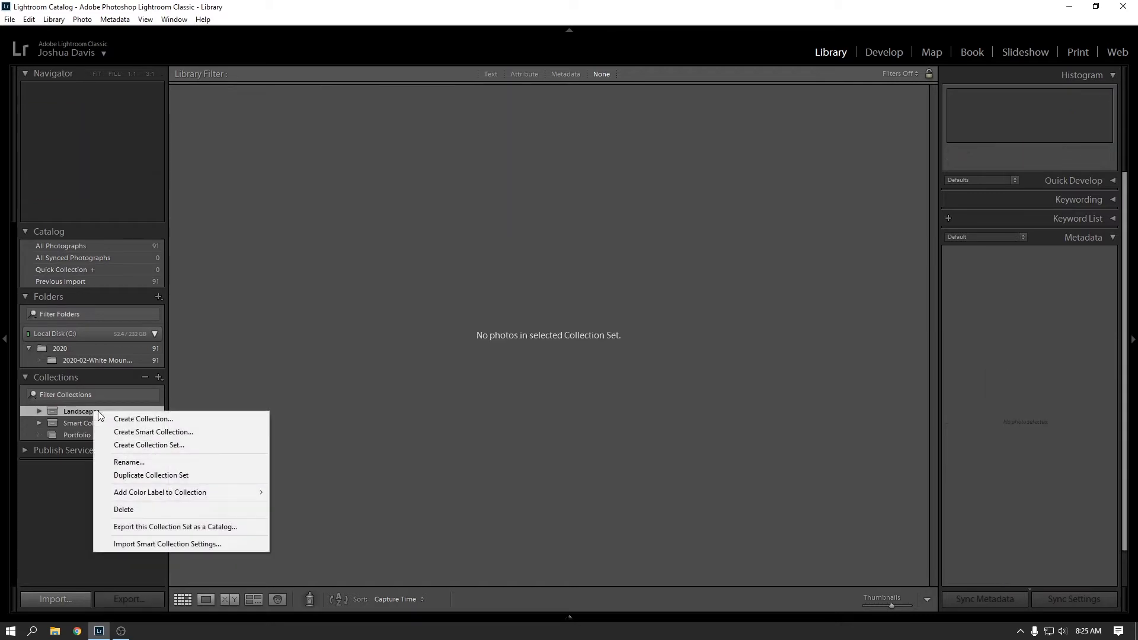
pyautogui.click(177, 418)
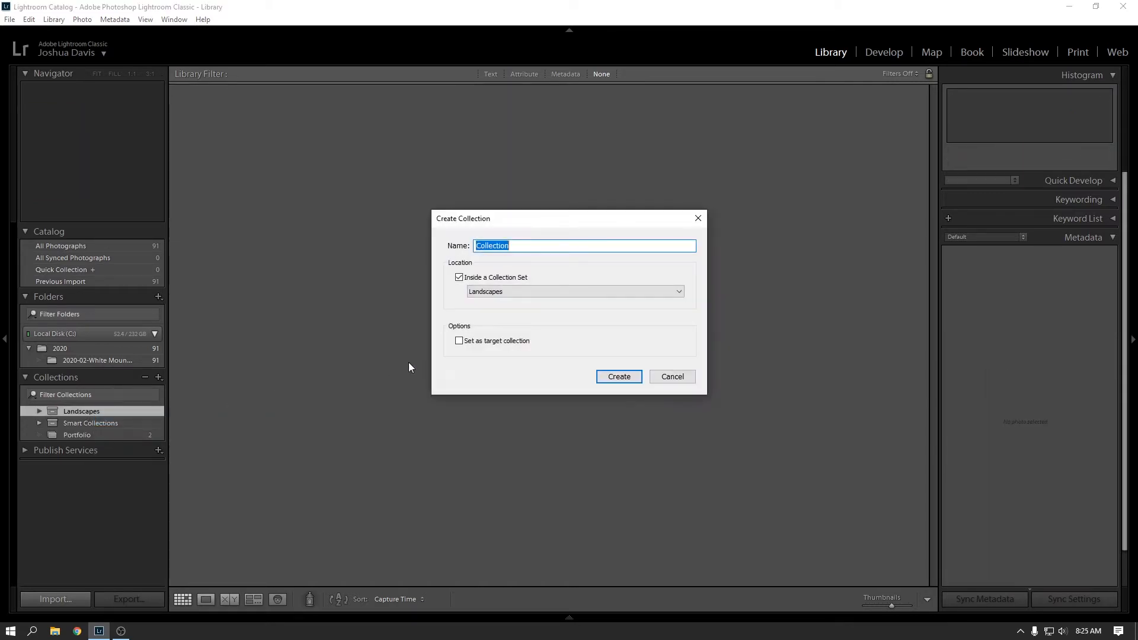
pyautogui.write('White Mountain')
pyautogui.press('Return')
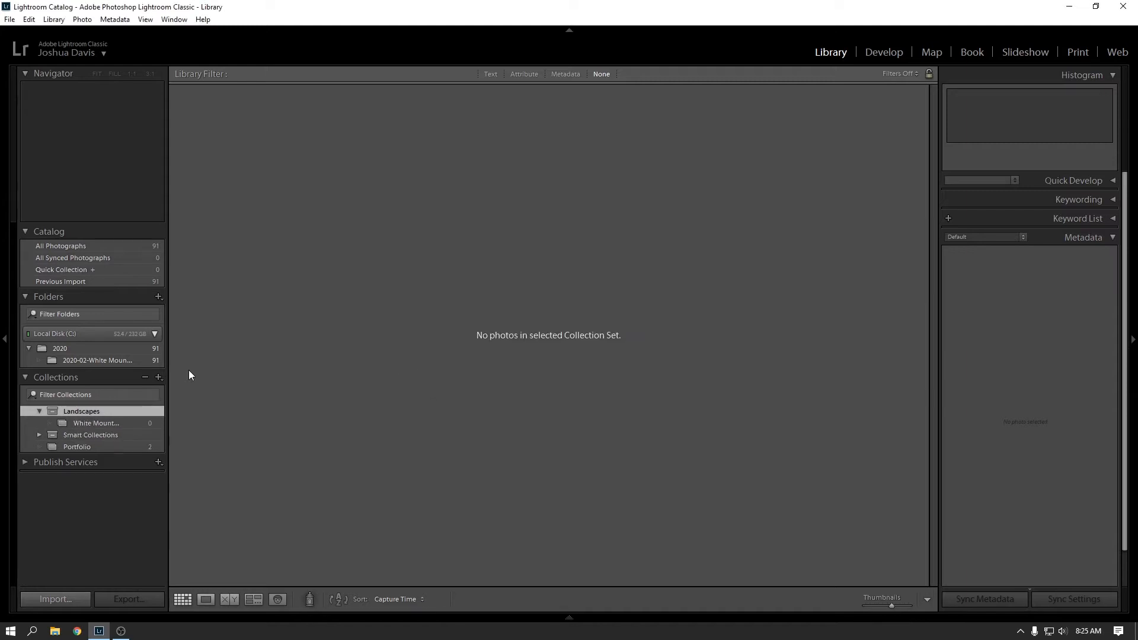
pyautogui.click(94, 424)
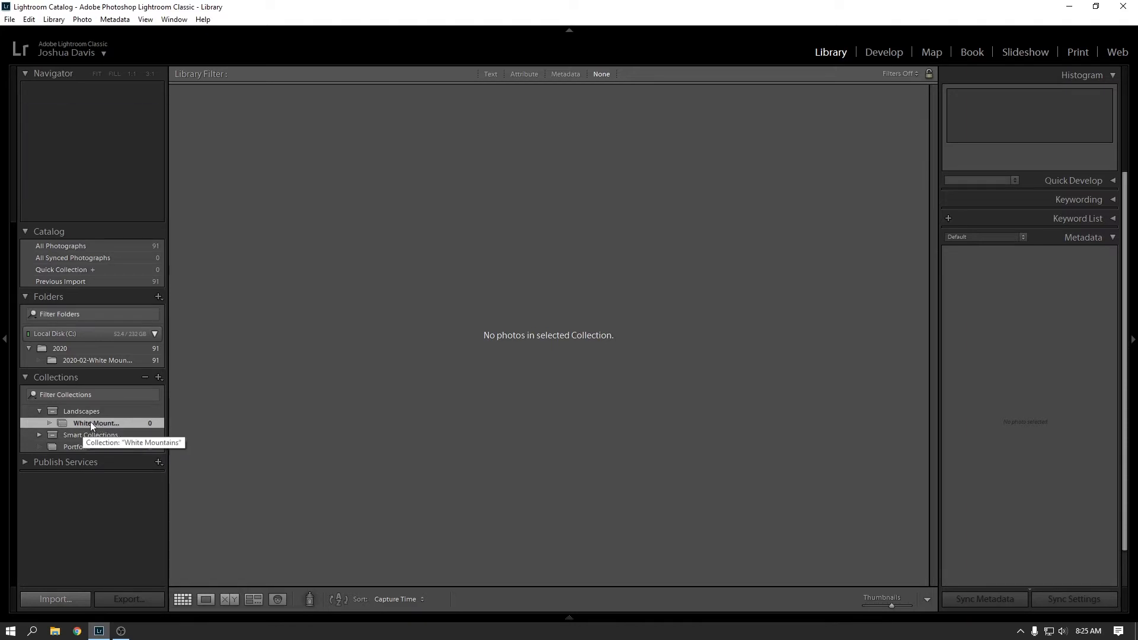
# - Add the snowy hillside photo and the balcony mountain view from the 2020-02-White Mountains folder to the White Mountains collection
pyautogui.click(107, 361)
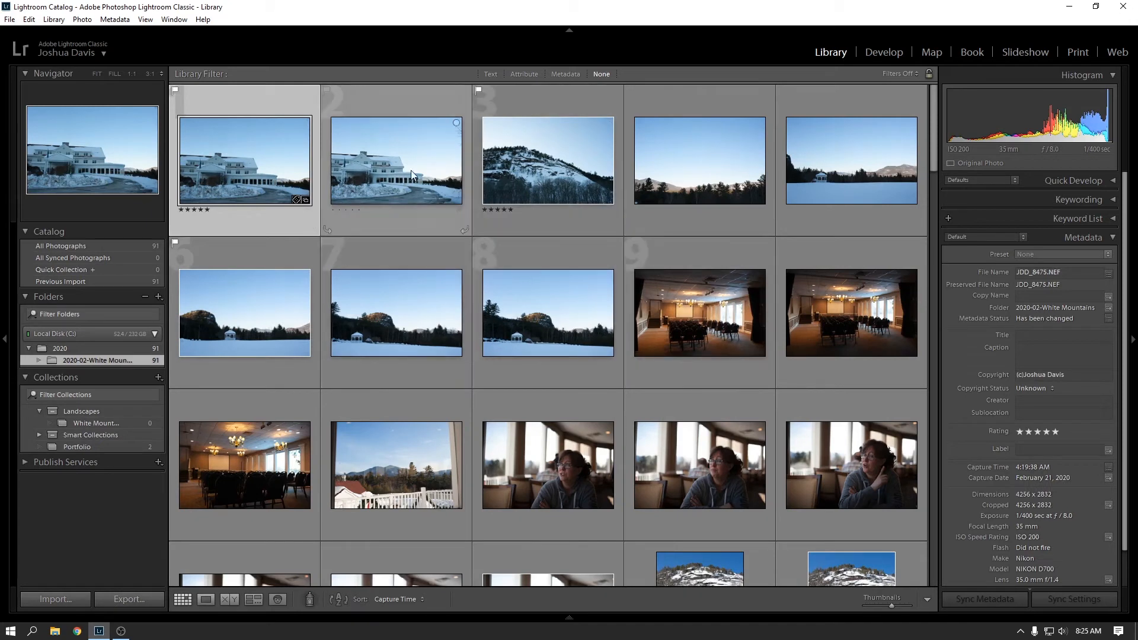
pyautogui.moveTo(555, 169); pyautogui.dragTo(108, 422)
pyautogui.click(394, 477)
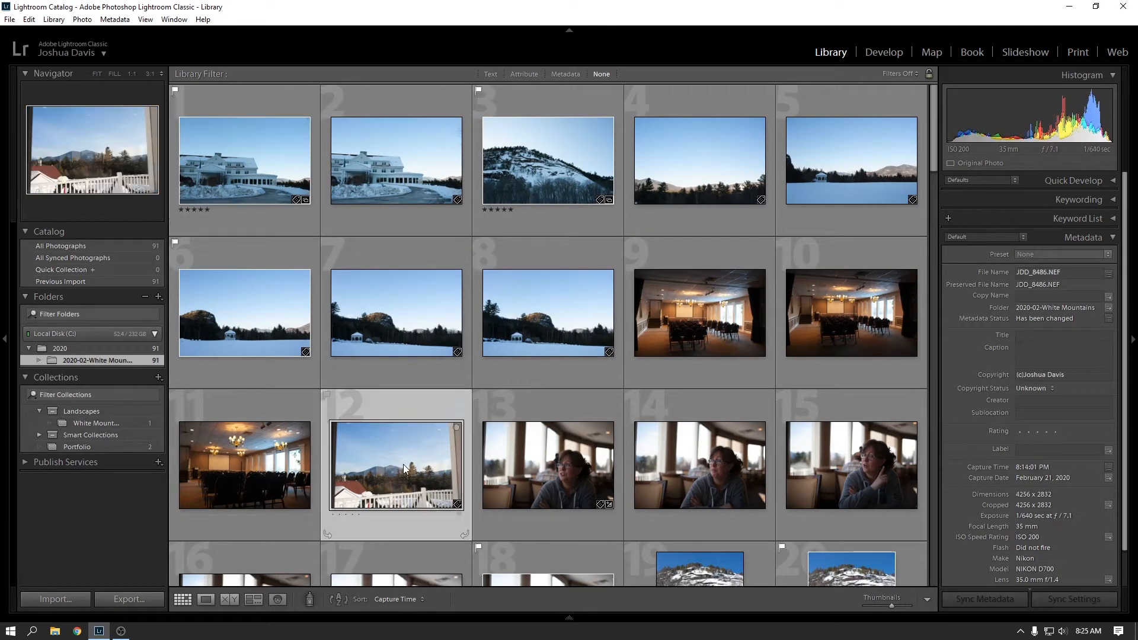
pyautogui.moveTo(403, 464); pyautogui.dragTo(105, 425)
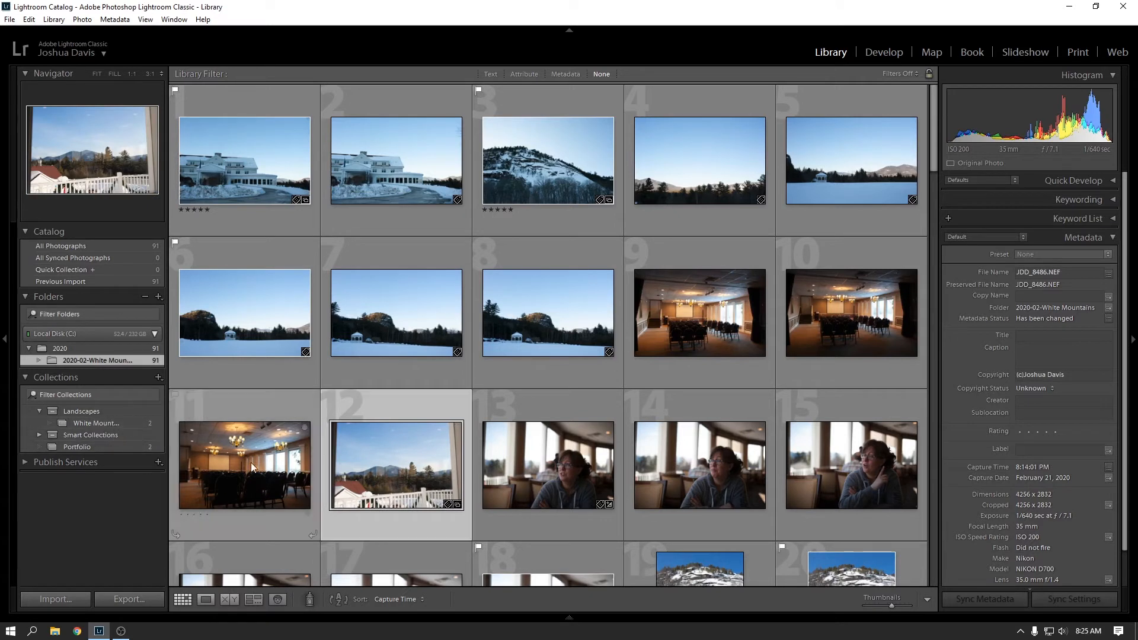
pyautogui.click(106, 424)
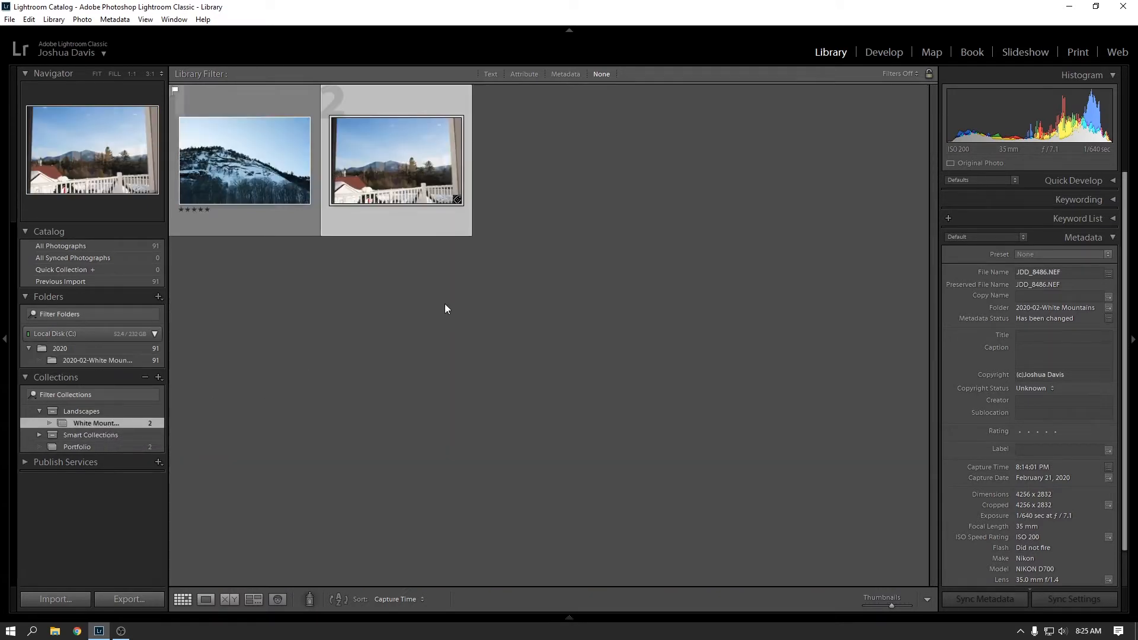
# - Review the Portfolio collection and check which collections the snowy hillside photo in the 2020-02-White Mountains folder belongs to
pyautogui.click(108, 450)
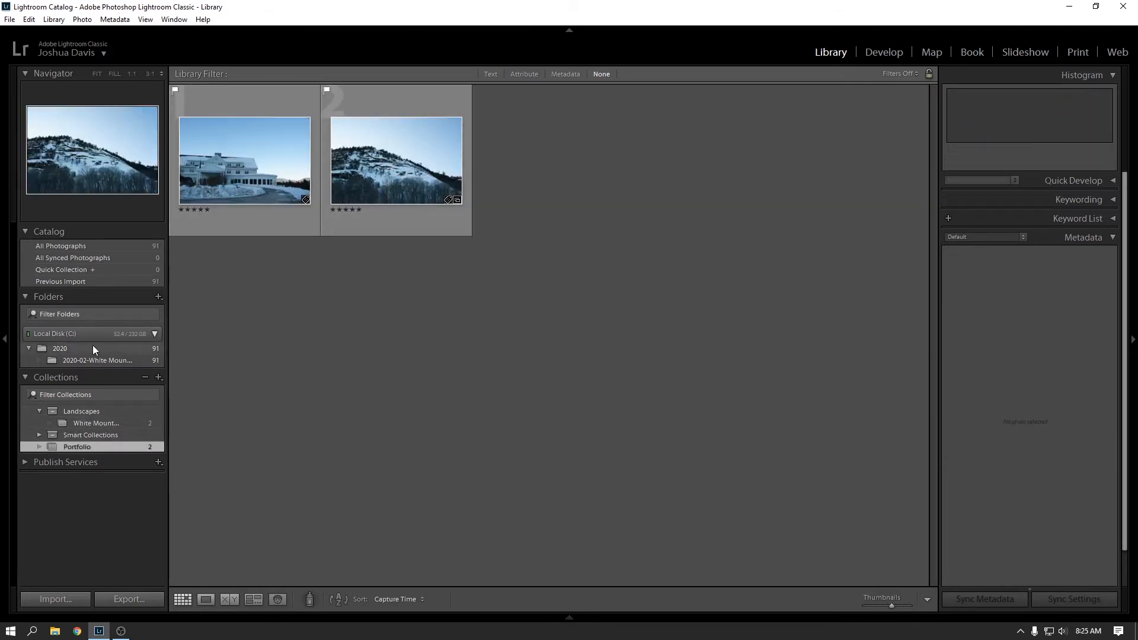
pyautogui.click(102, 360)
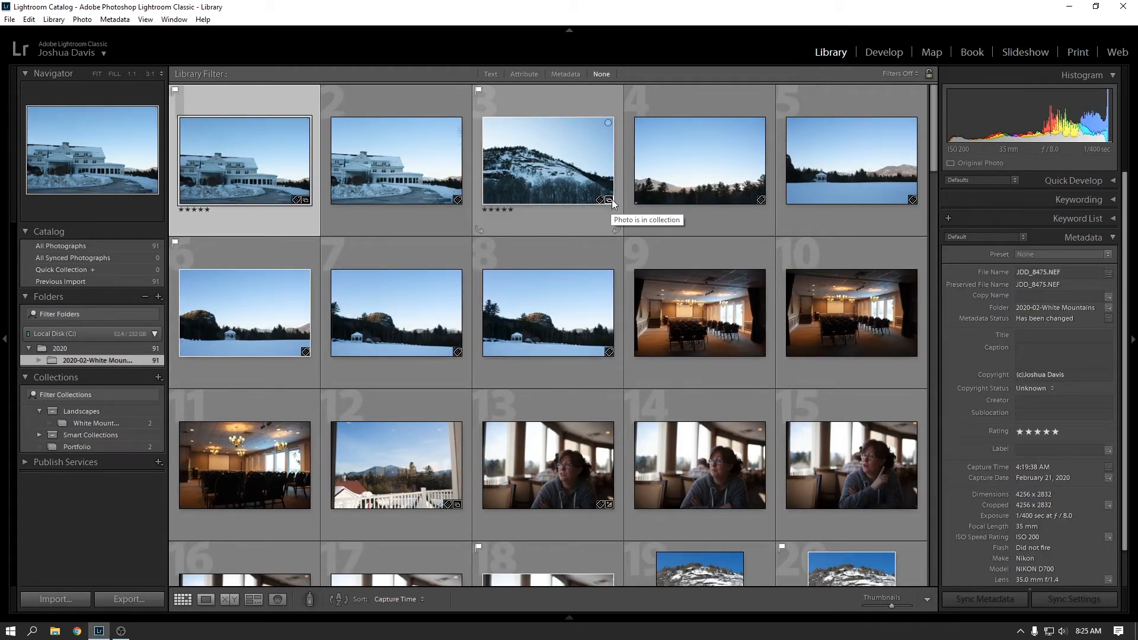
pyautogui.click(611, 201)
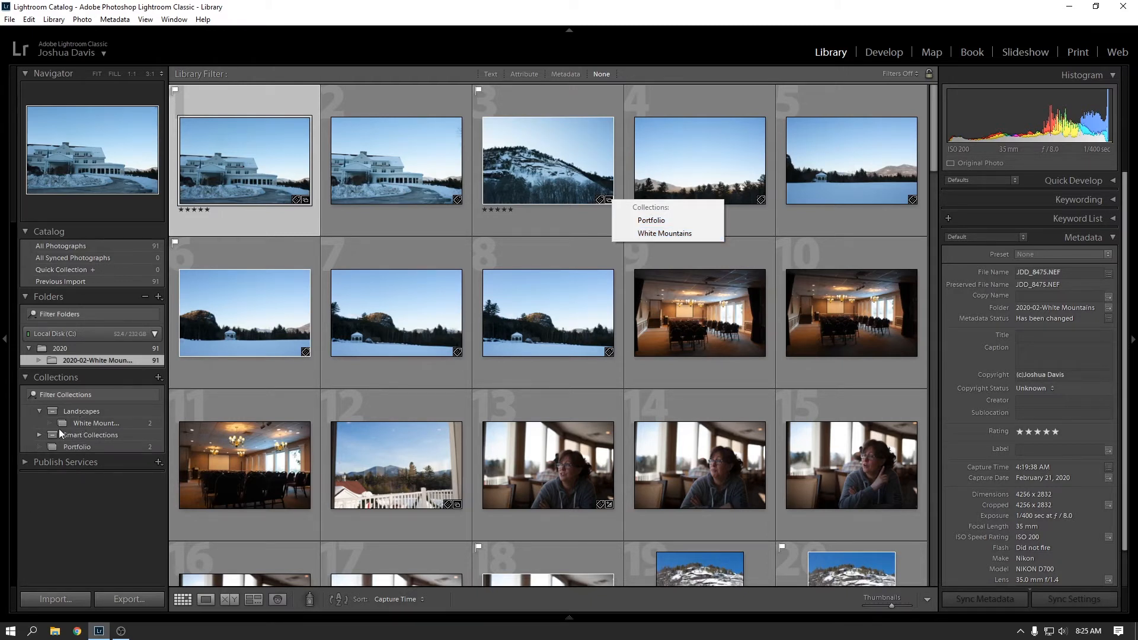
# - Collapse the Landscapes set and expand Smart Collections to view the photos in Five Stars
pyautogui.click(39, 410)
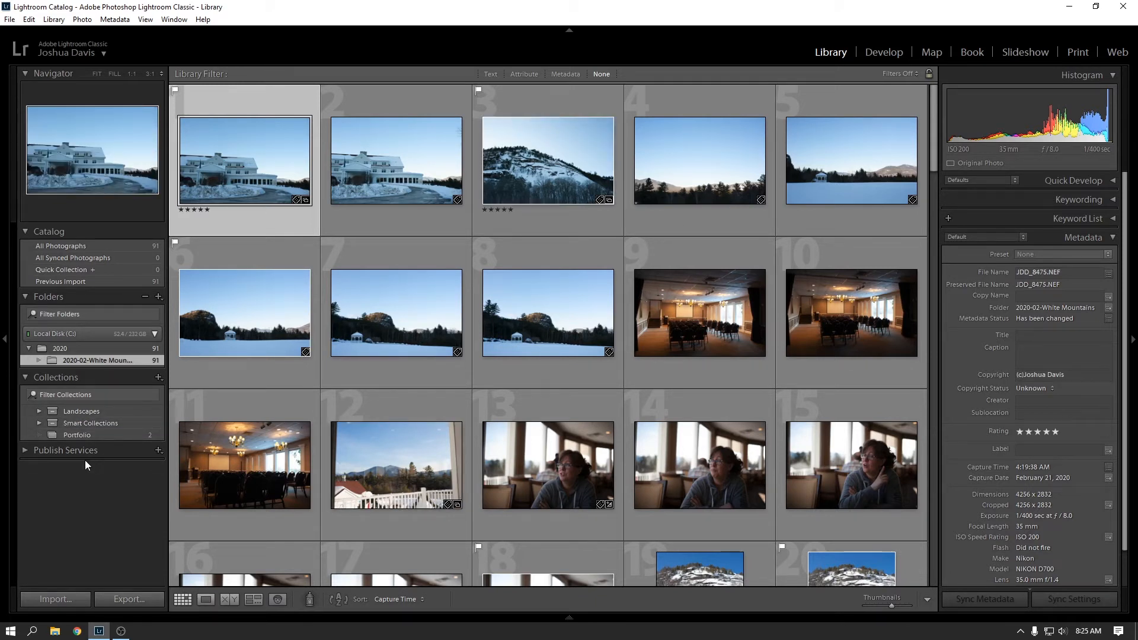
pyautogui.click(38, 423)
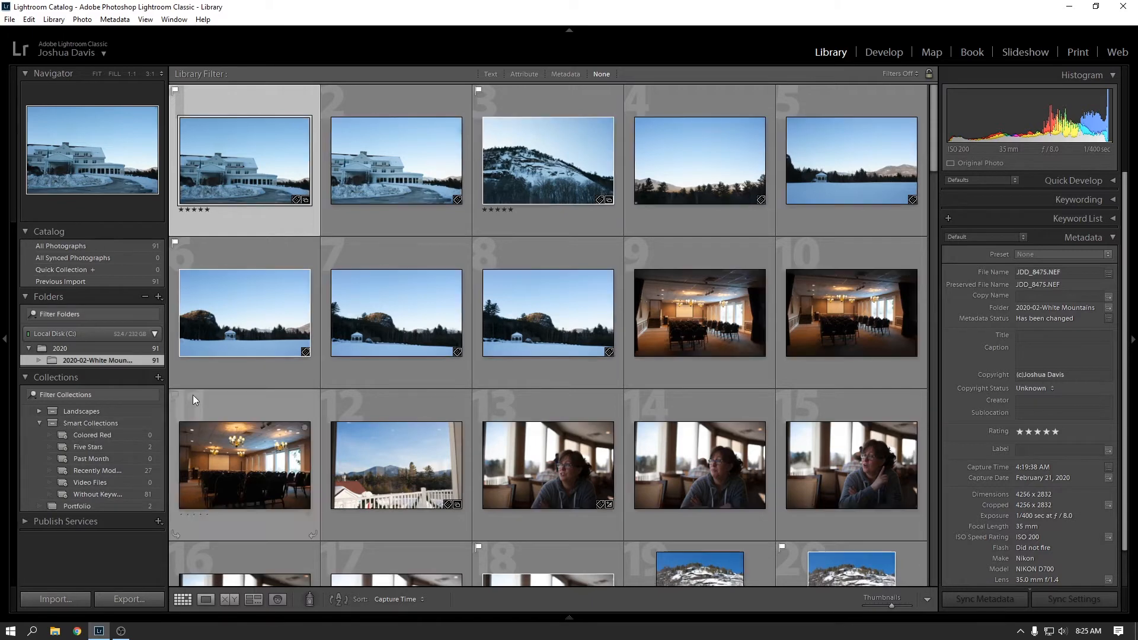
pyautogui.moveTo(169, 394); pyautogui.dragTo(182, 394)
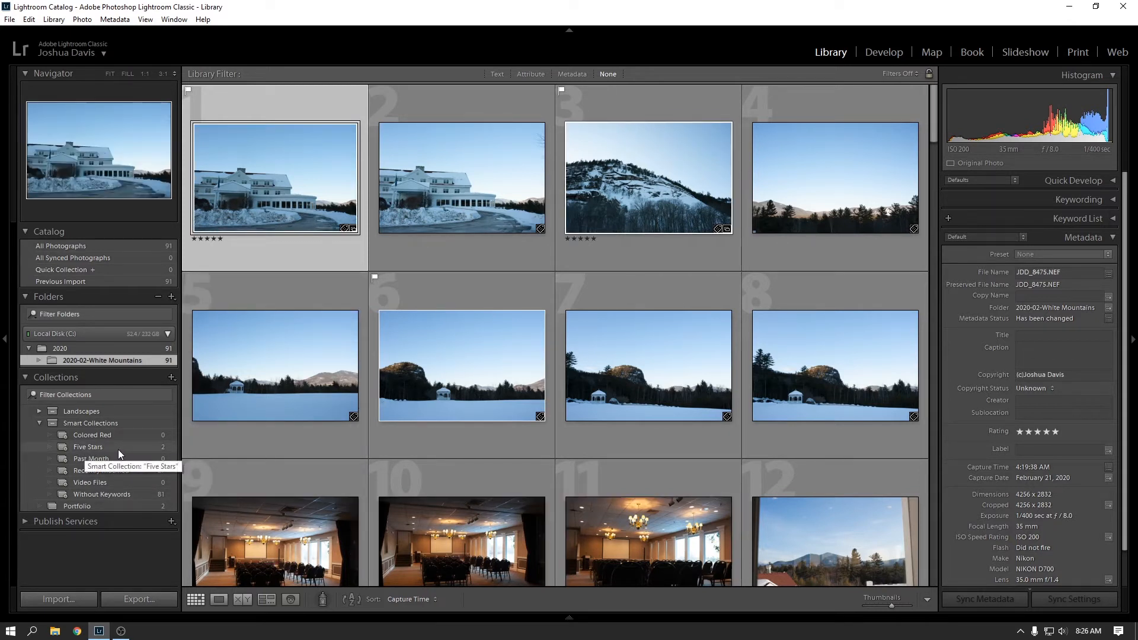
pyautogui.click(87, 448)
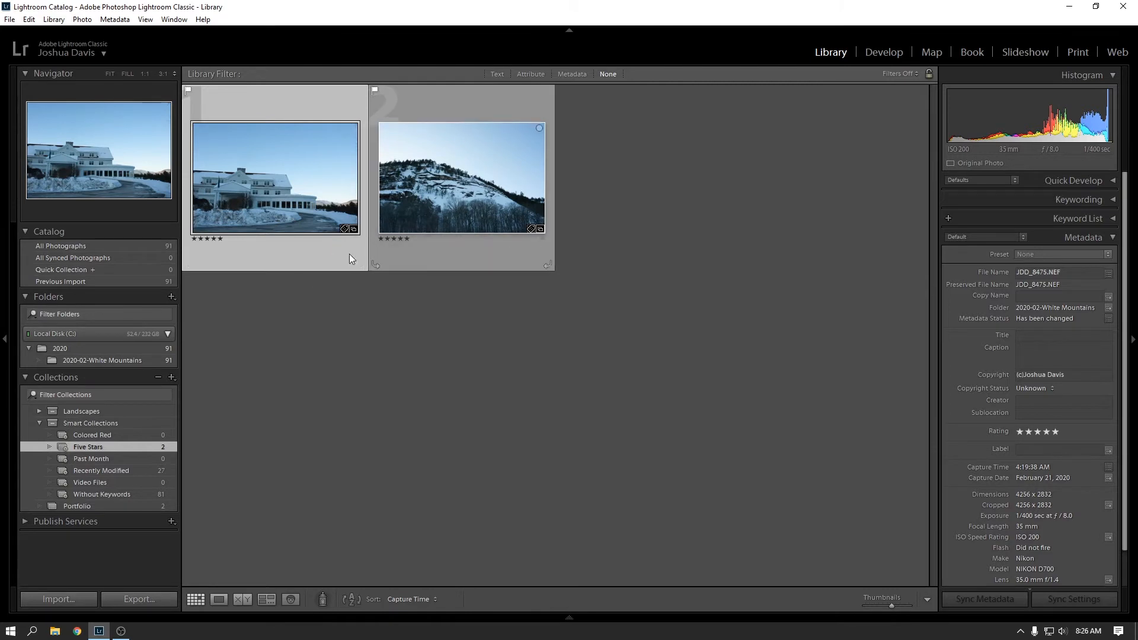
# - Rate the sixth photo in the 2020-02-White Mountains folder five stars and view the Five Stars smart collection
pyautogui.click(118, 362)
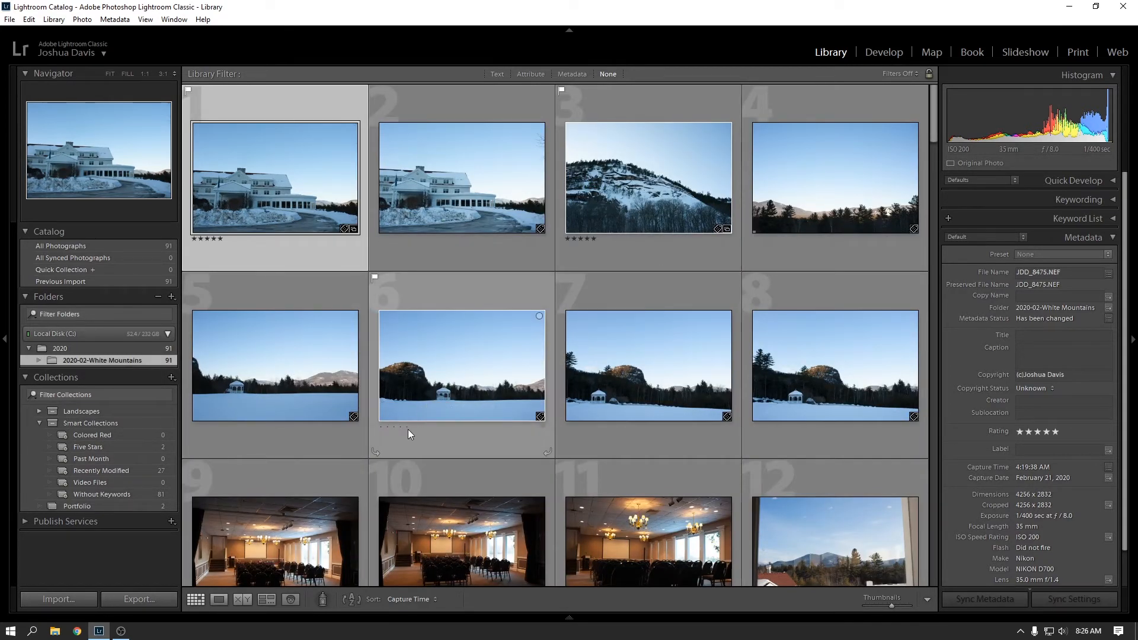
pyautogui.click(406, 426)
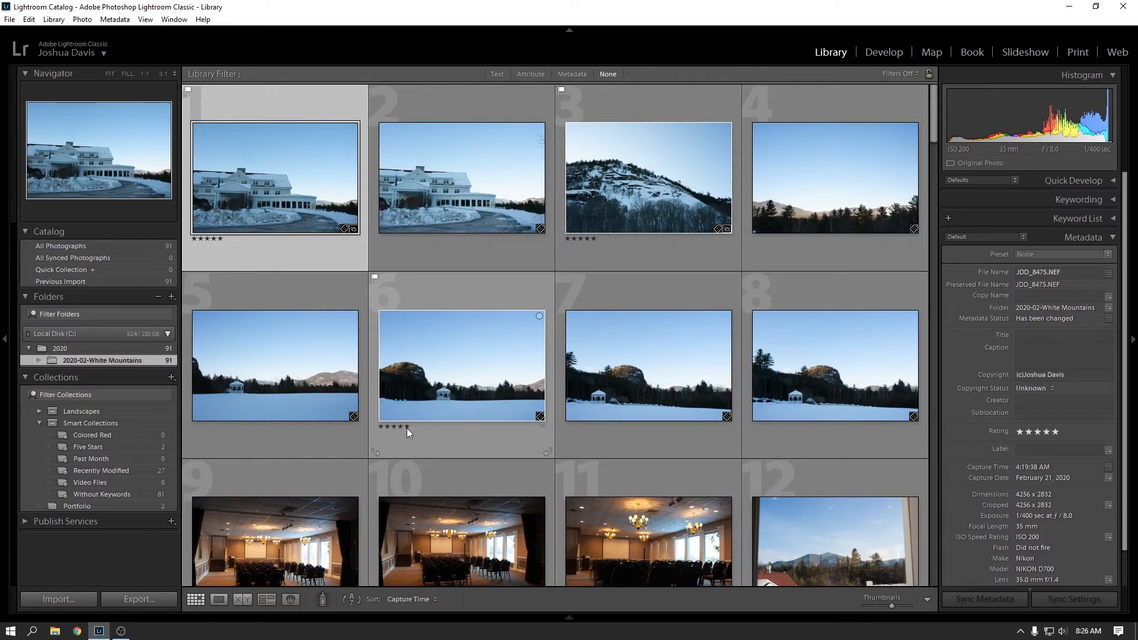
pyautogui.click(103, 448)
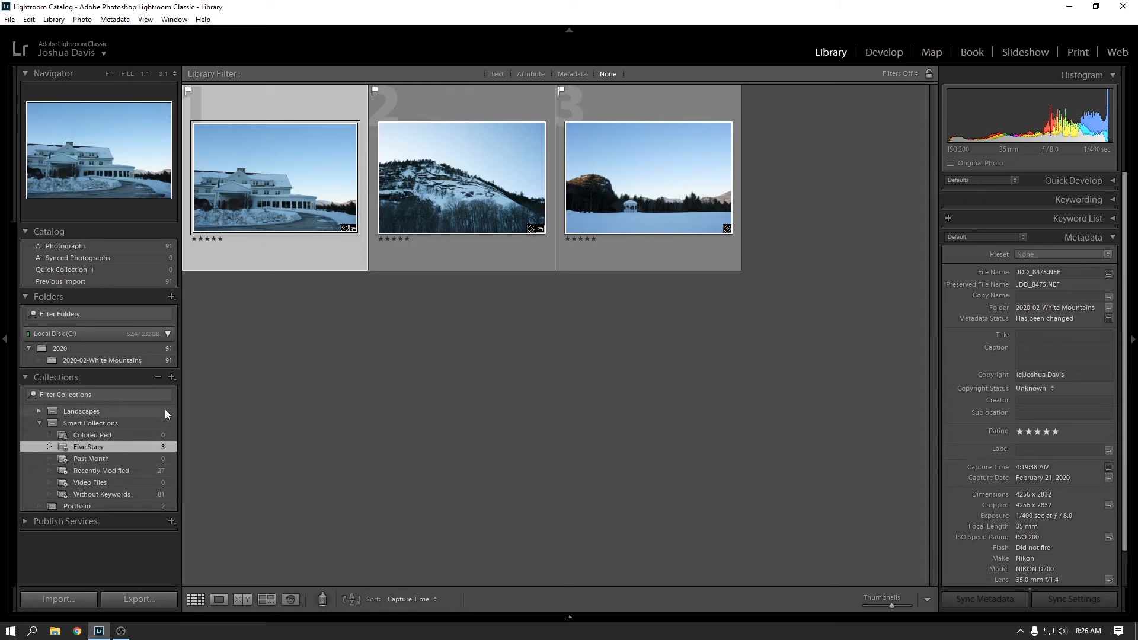
# - Start a new smart collection located inside the Smart Collections set
pyautogui.click(90, 423)
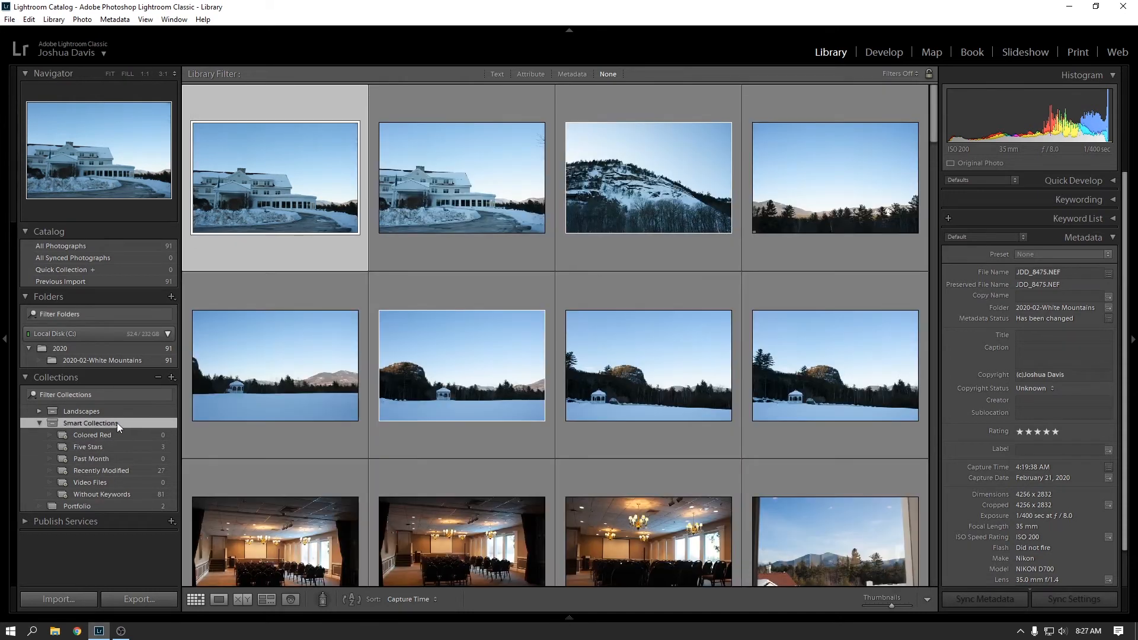
pyautogui.click(171, 377)
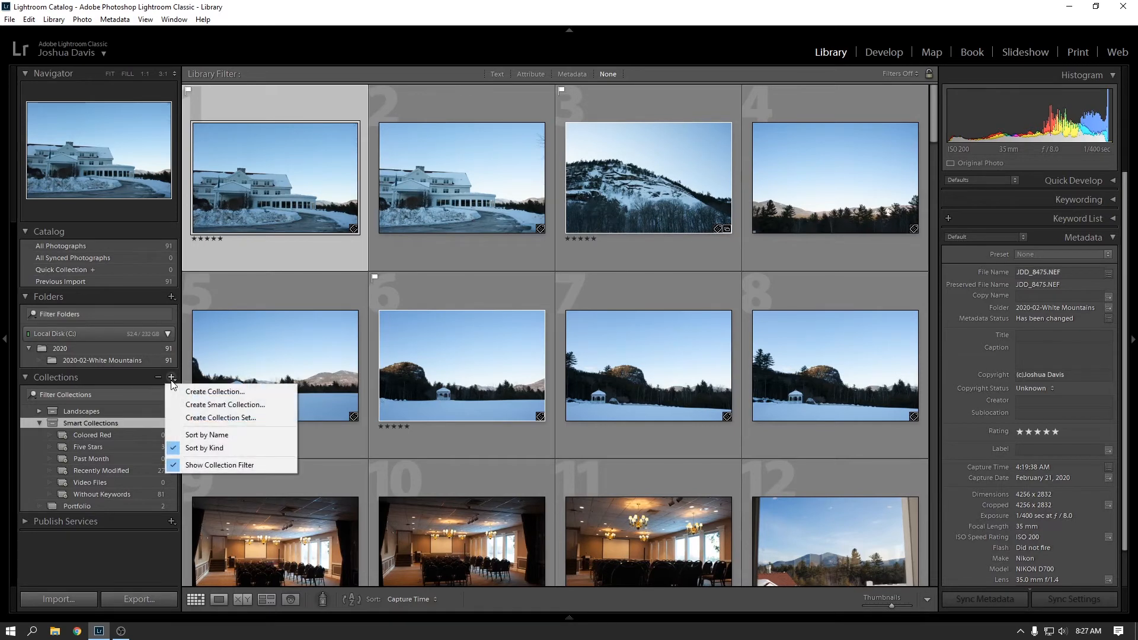
pyautogui.click(234, 404)
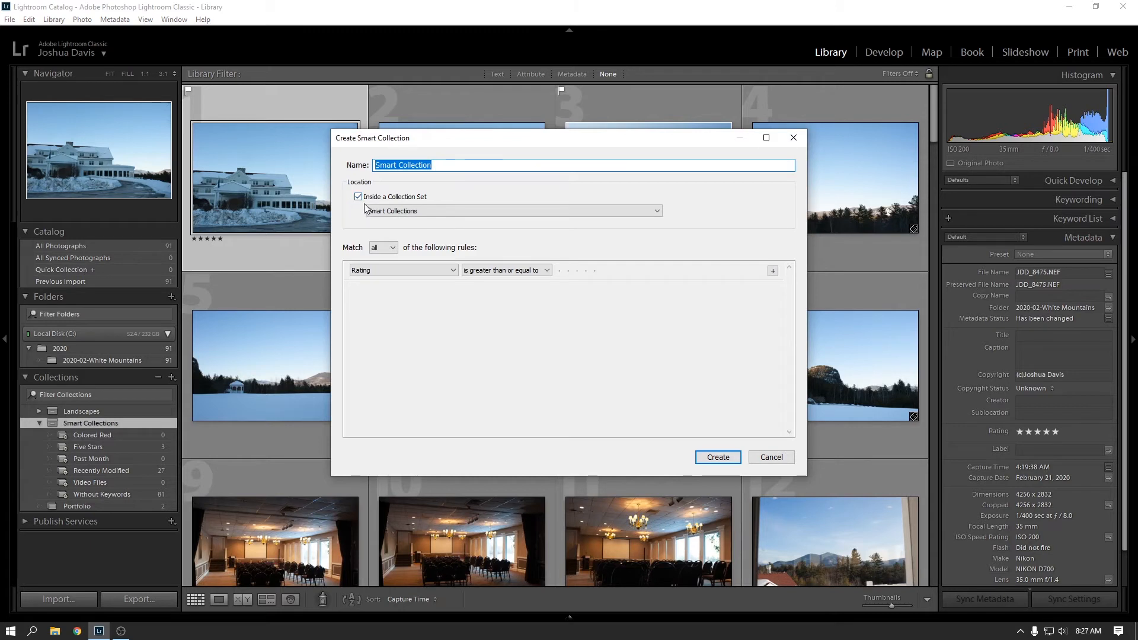
pyautogui.click(415, 211)
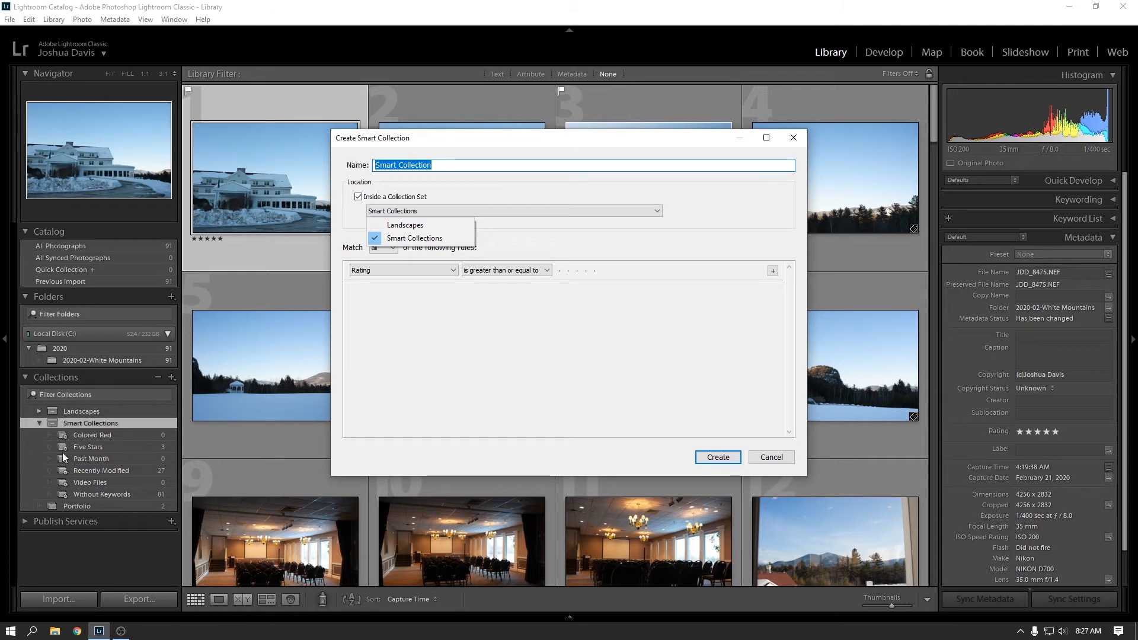
pyautogui.click(544, 352)
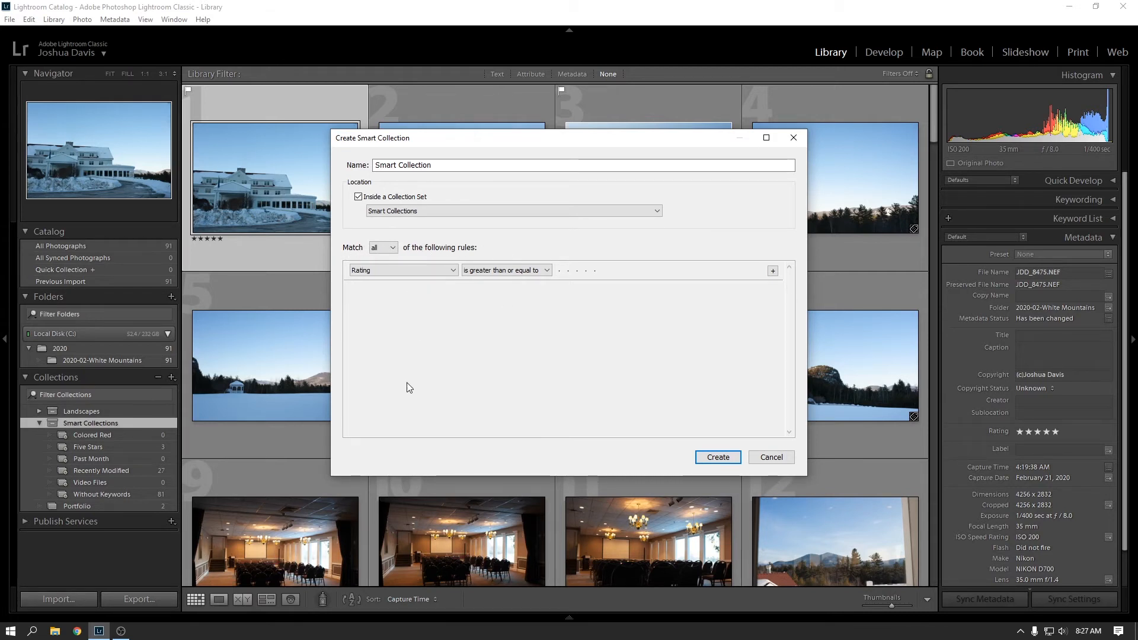
# - Try matching any of the smart collection's rules and restore the matching to all
pyautogui.click(392, 248)
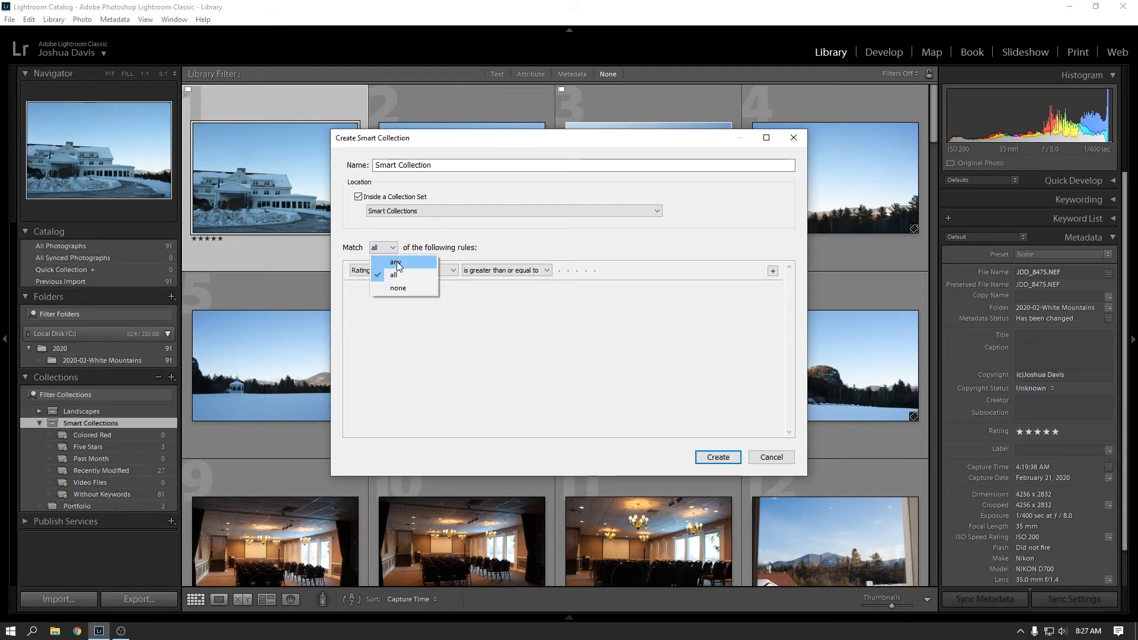
pyautogui.click(397, 262)
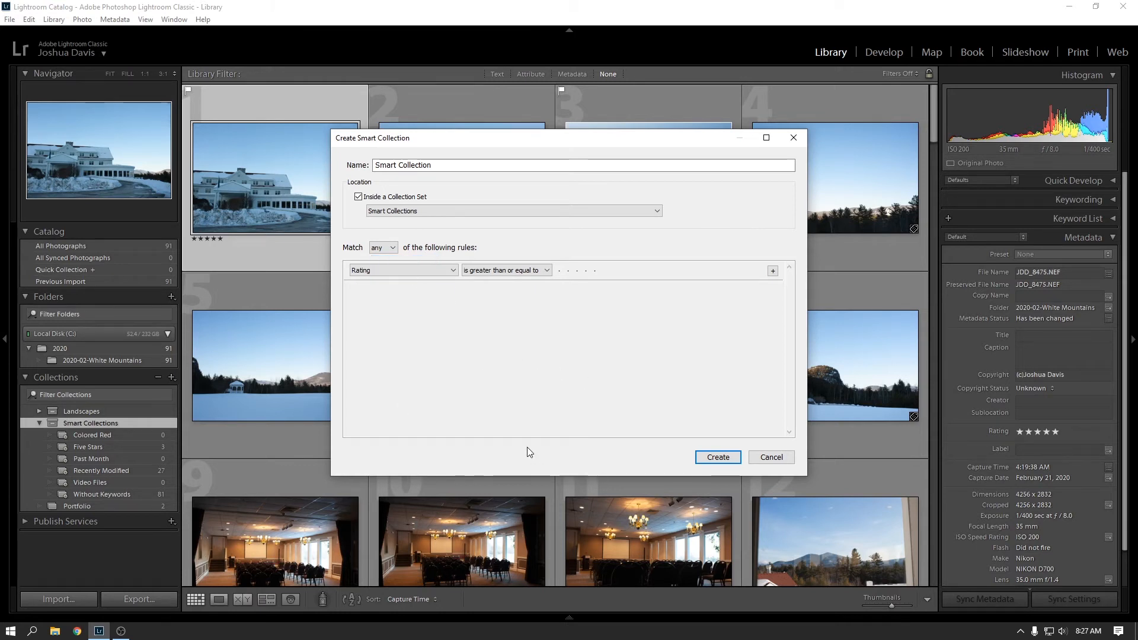
pyautogui.click(392, 249)
pyautogui.click(392, 276)
# - Name the smart collection Blue and set its rule to Label Color is blue
pyautogui.moveTo(436, 164); pyautogui.dragTo(324, 168)
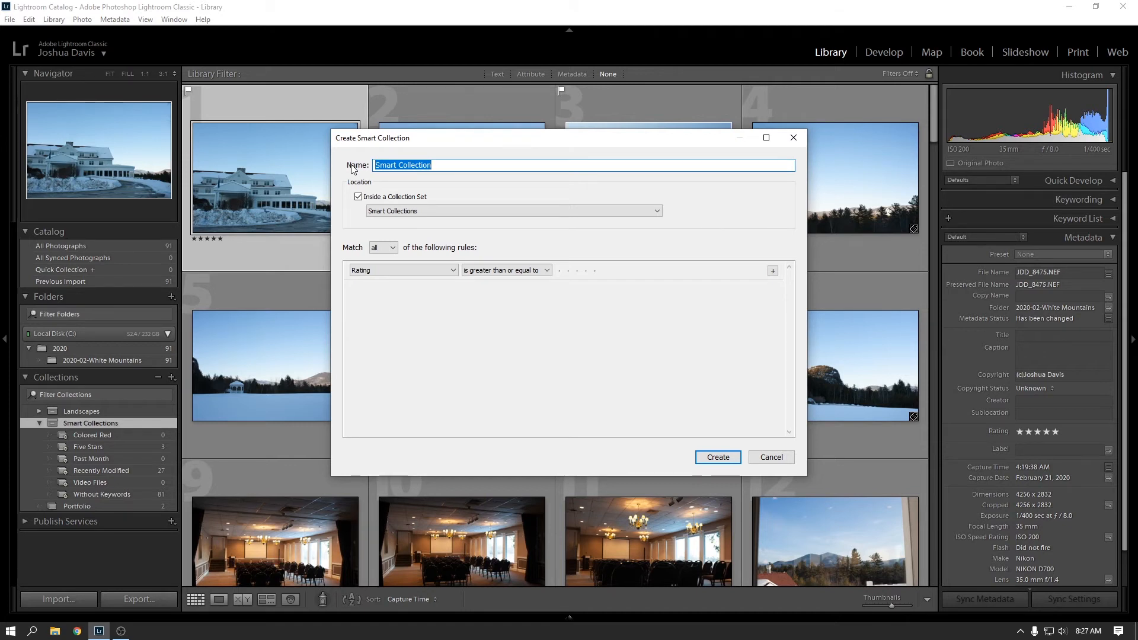
pyautogui.write('Blue')
pyautogui.click(438, 271)
pyautogui.moveTo(414, 412)
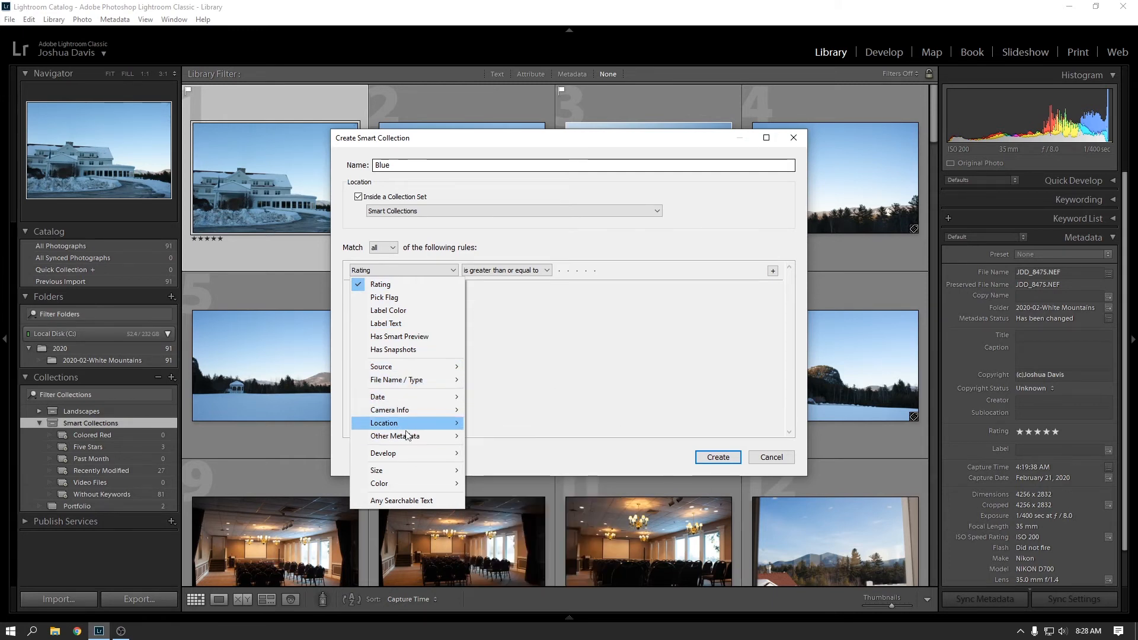
pyautogui.moveTo(415, 452)
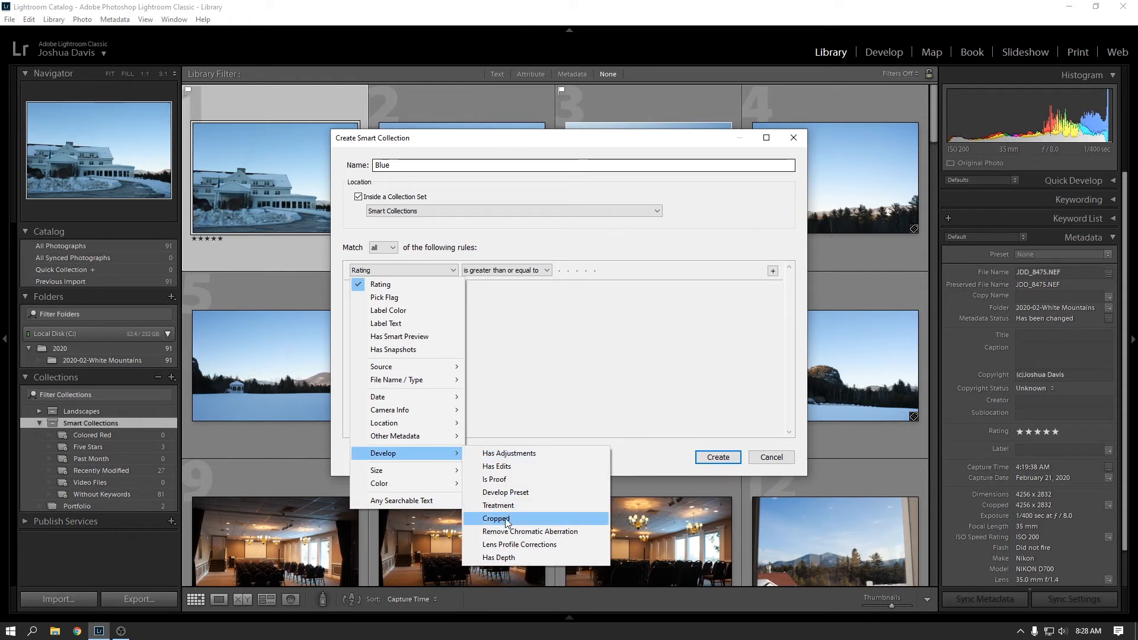
pyautogui.moveTo(410, 473)
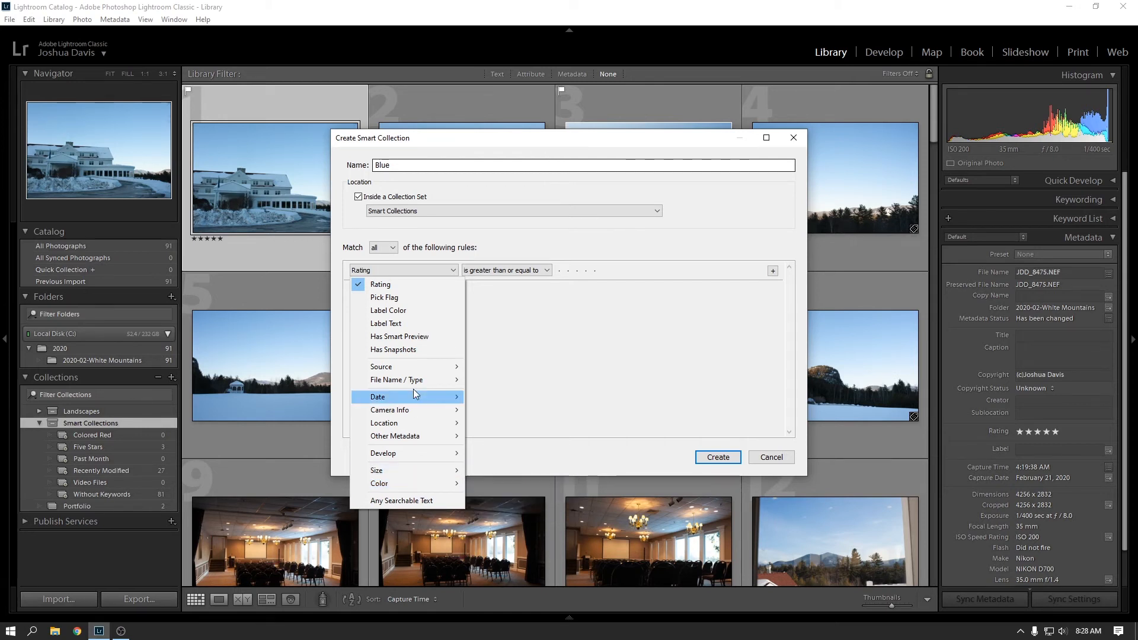
pyautogui.click(403, 312)
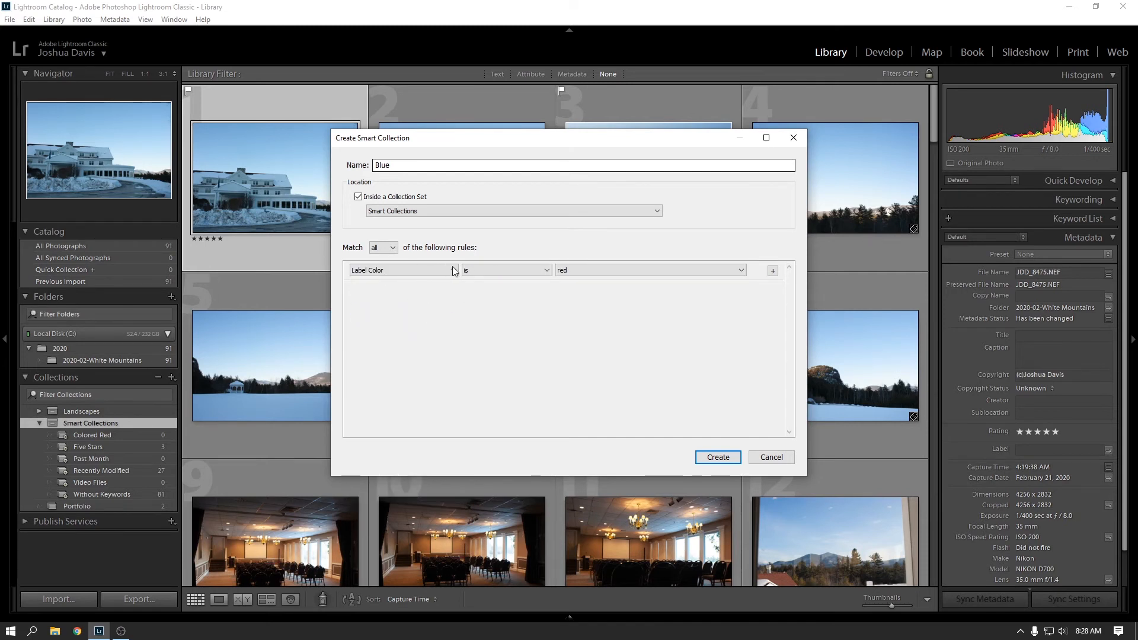
pyautogui.click(566, 272)
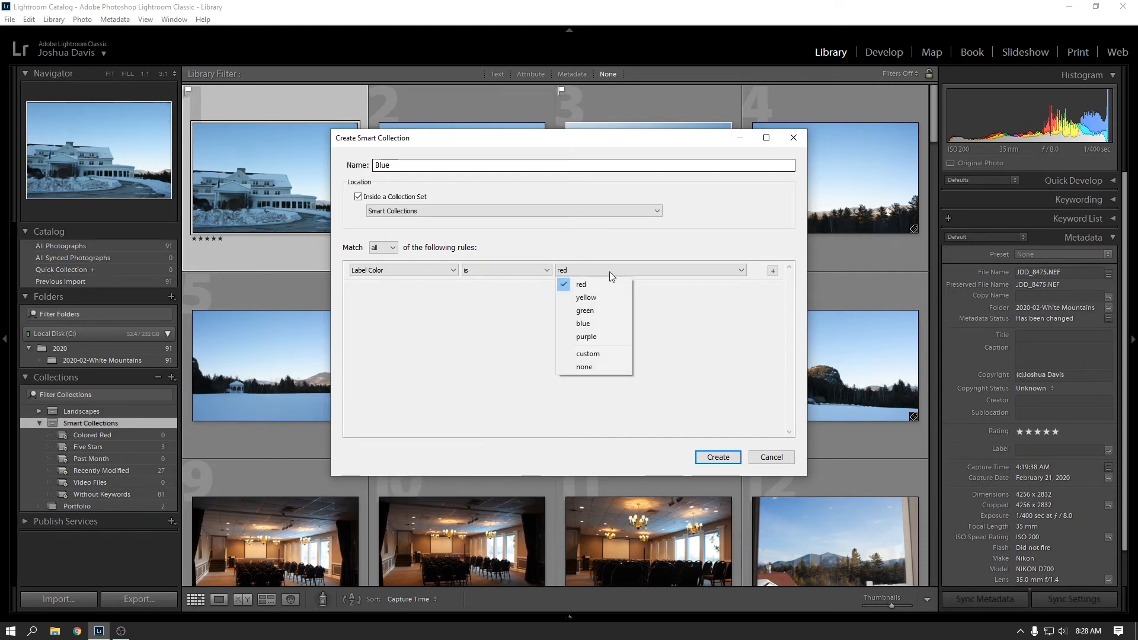
pyautogui.click(583, 324)
pyautogui.click(497, 269)
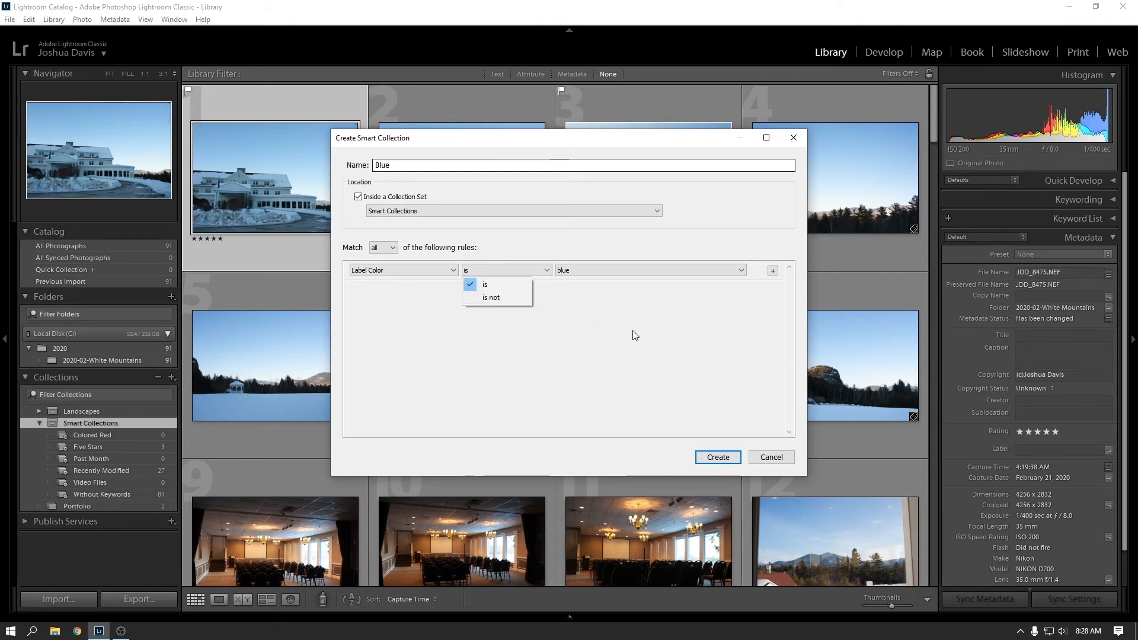
pyautogui.click(575, 311)
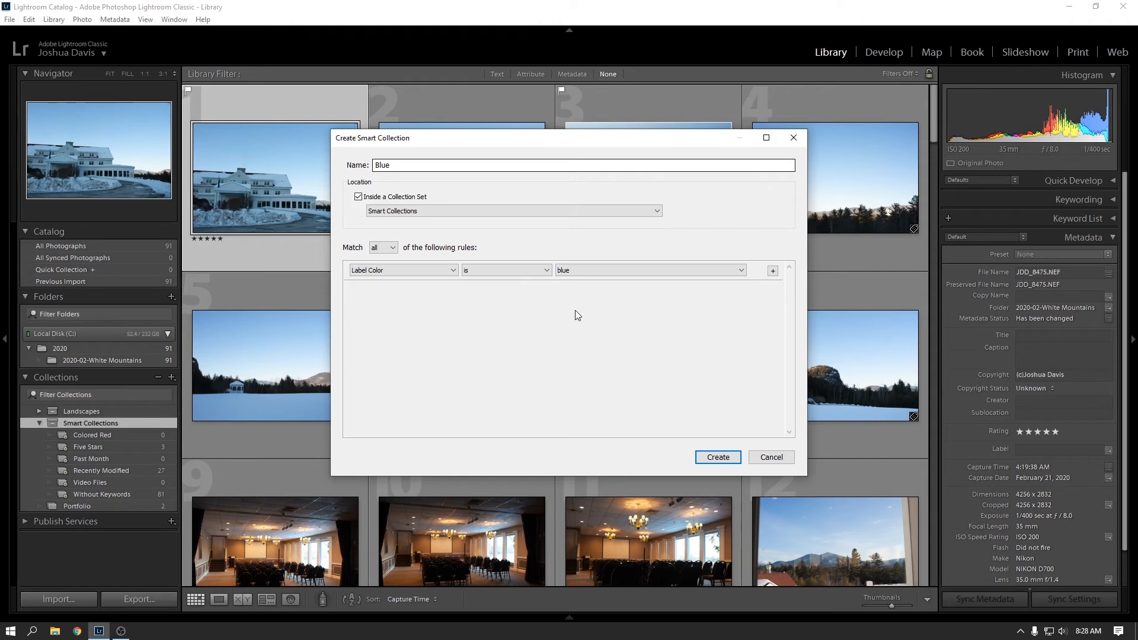
# - Try adding two extra Rating rules below the label color rule and remove them both
pyautogui.click(772, 271)
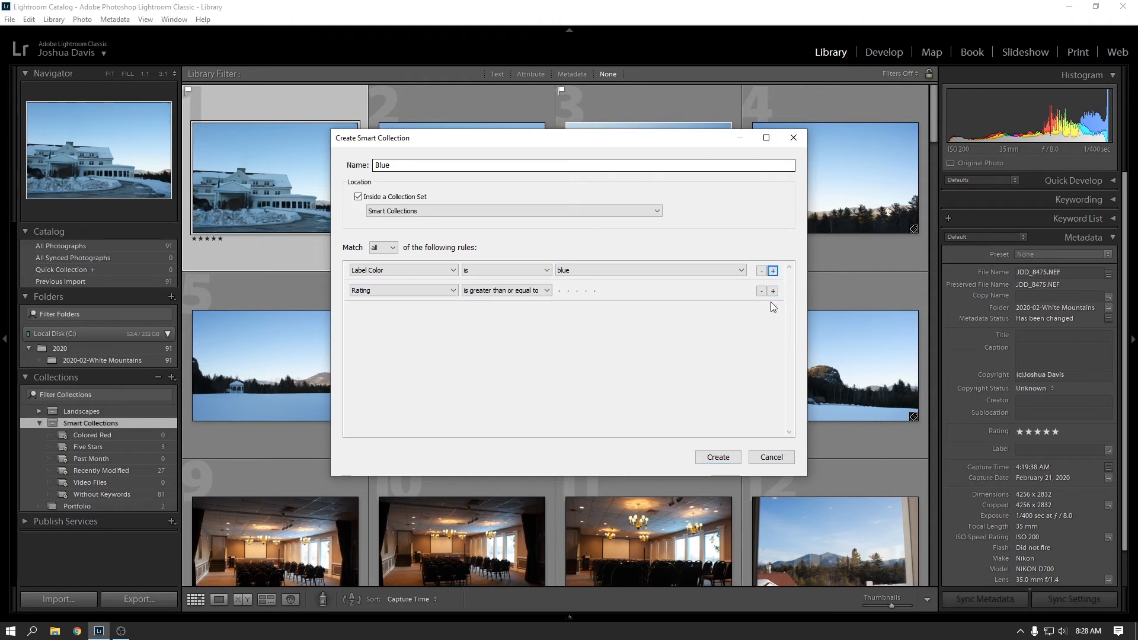
pyautogui.click(772, 291)
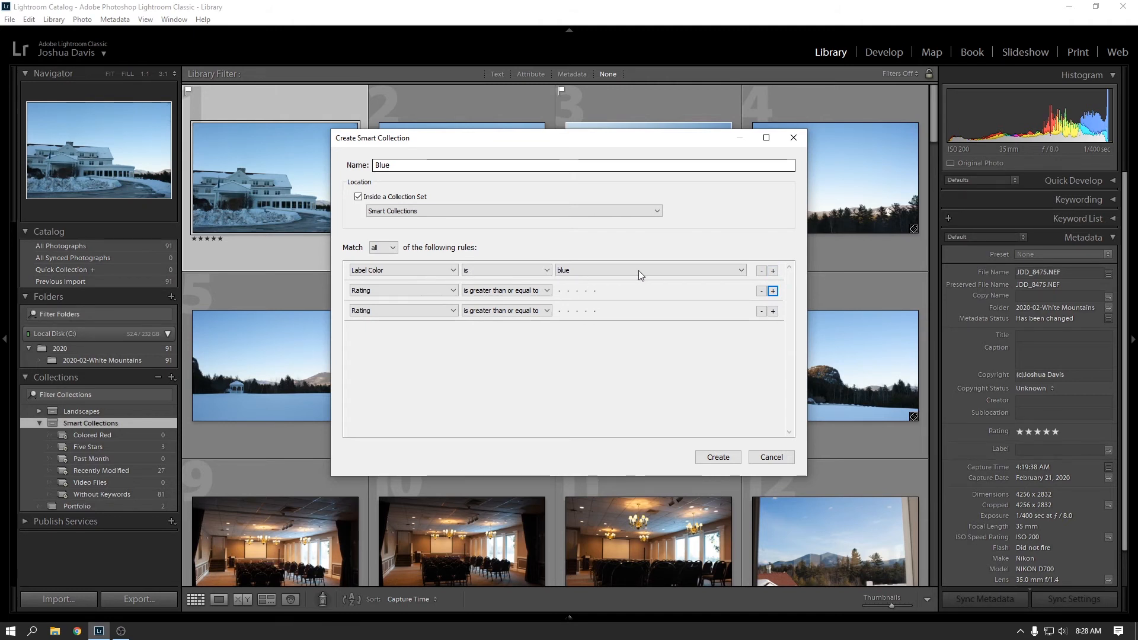
pyautogui.click(761, 312)
pyautogui.click(761, 290)
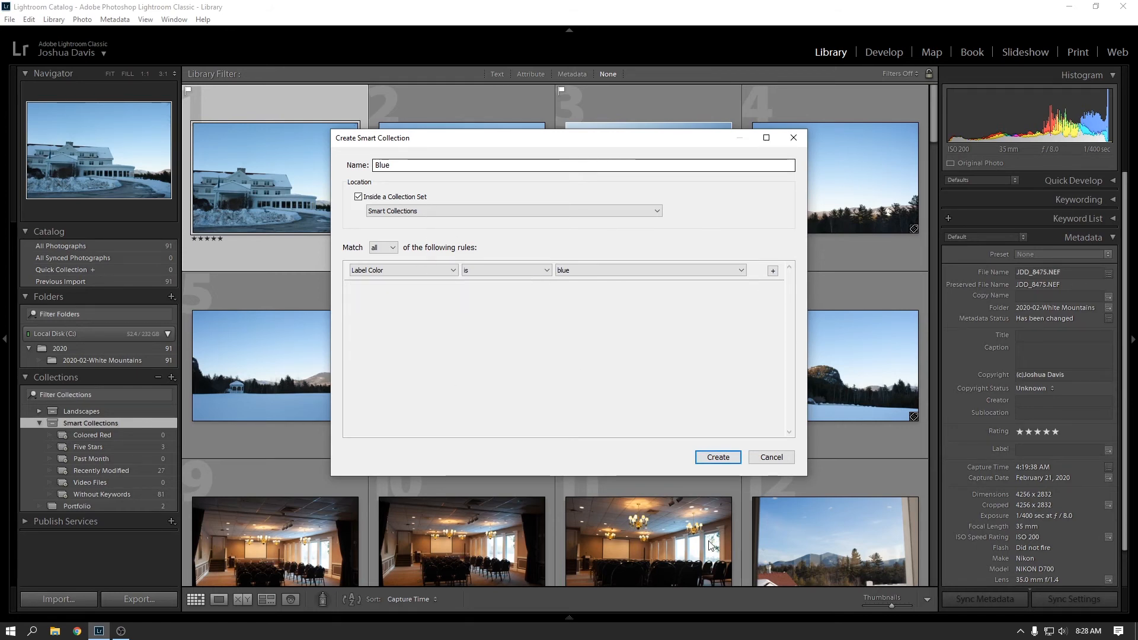
# - Create the Blue smart collection with the single label color rule
pyautogui.click(718, 459)
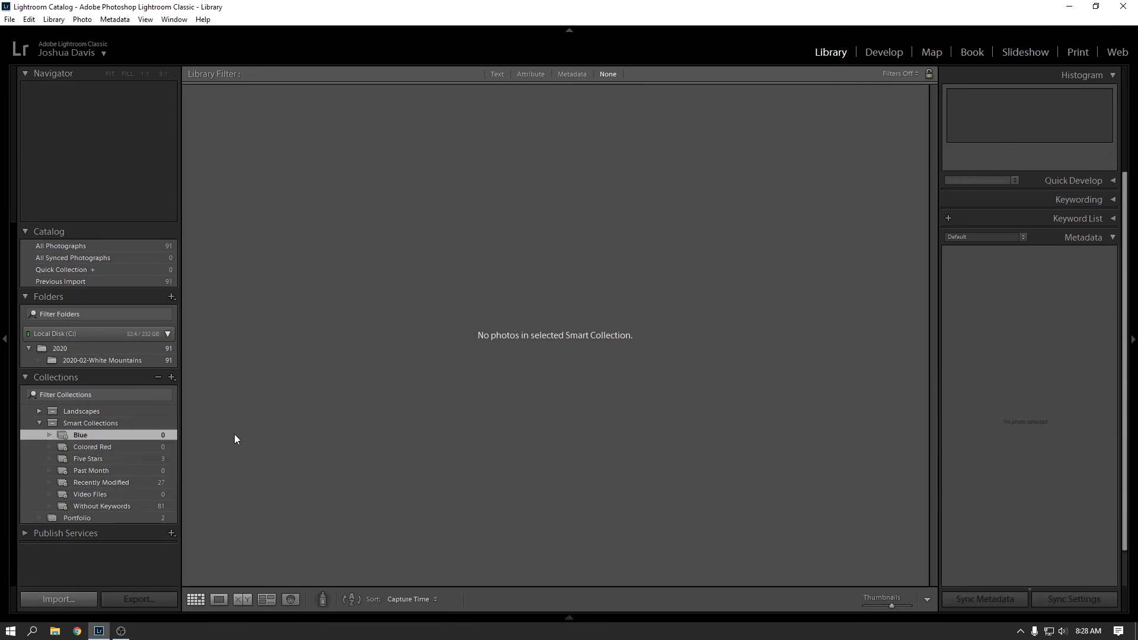
# - Assign the blue color label to the 18th photo in the 2020-02-White Mountains folder and view the Blue smart collection
pyautogui.click(107, 359)
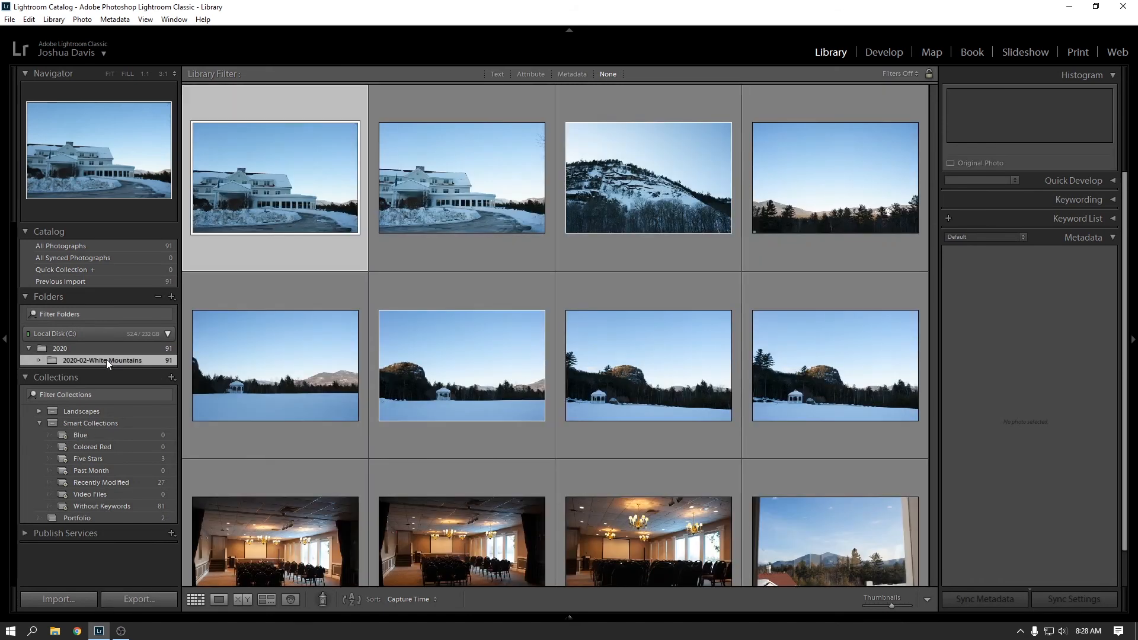
pyautogui.scroll(-3, 622, 352)
pyautogui.scroll(-5, 696, 352)
pyautogui.scroll(2, 628, 385)
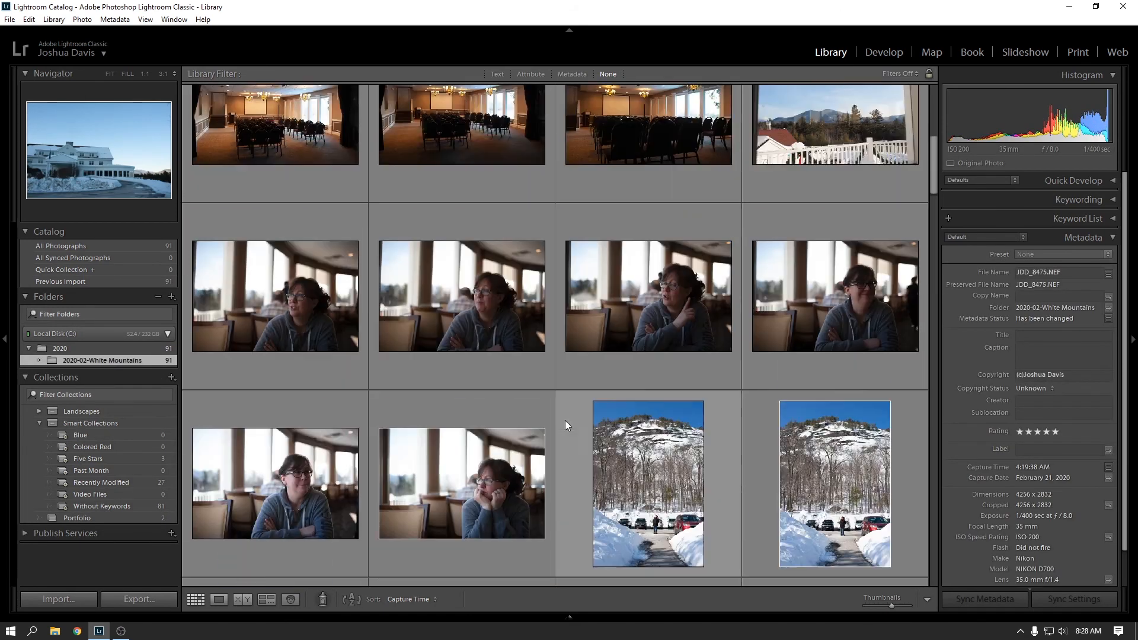
pyautogui.scroll(-2, 592, 367)
pyautogui.click(480, 355)
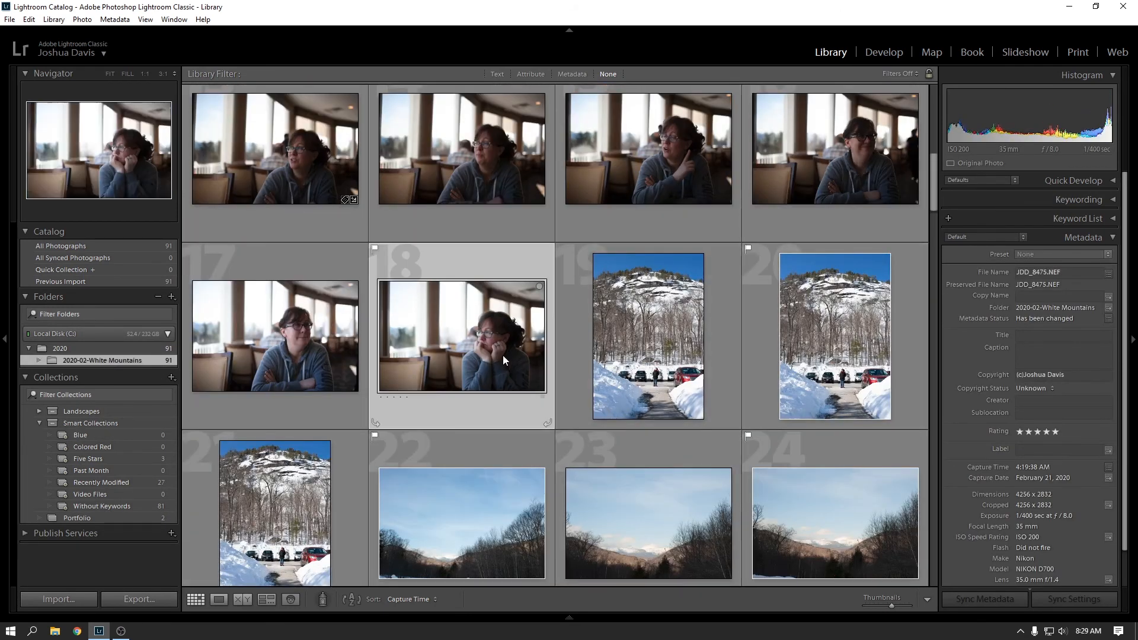
pyautogui.rightClick(453, 339)
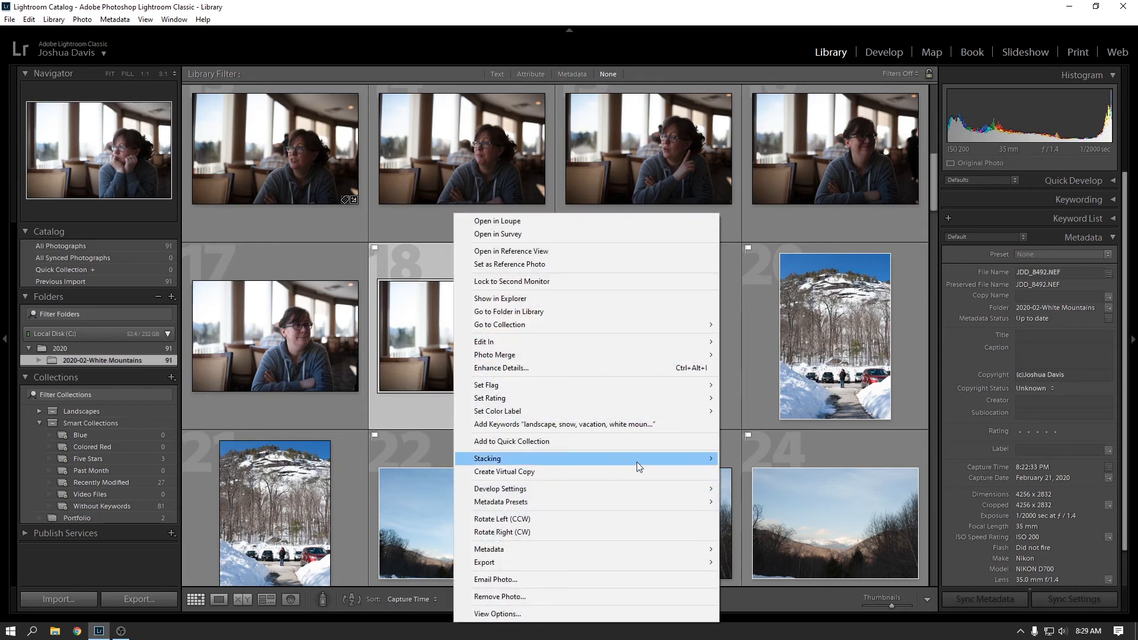
pyautogui.moveTo(560, 412)
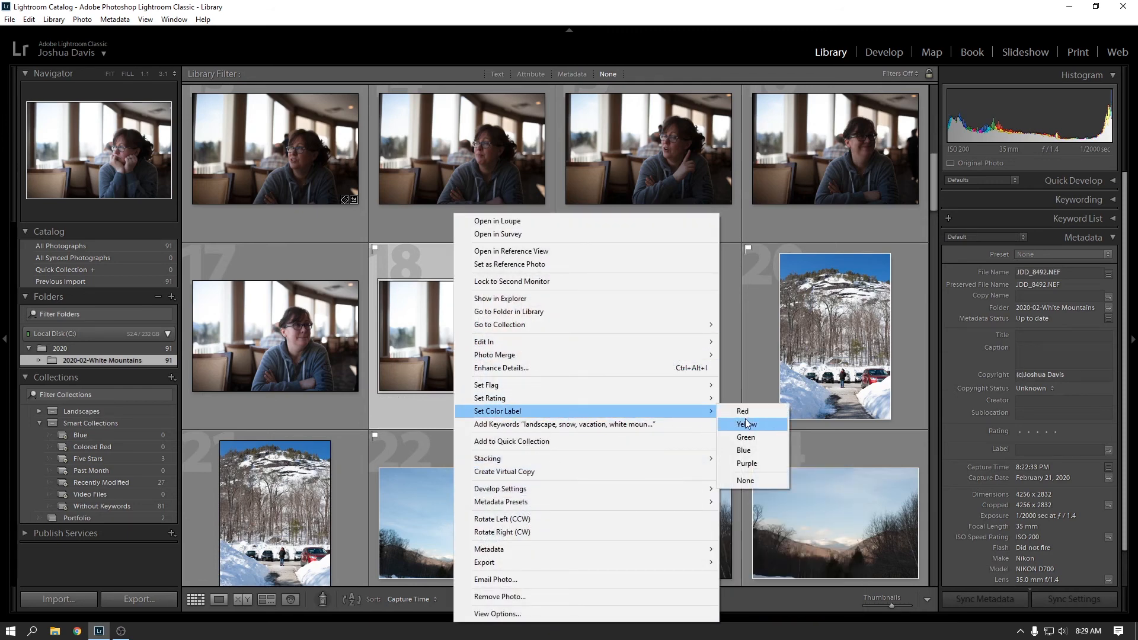
pyautogui.click(749, 453)
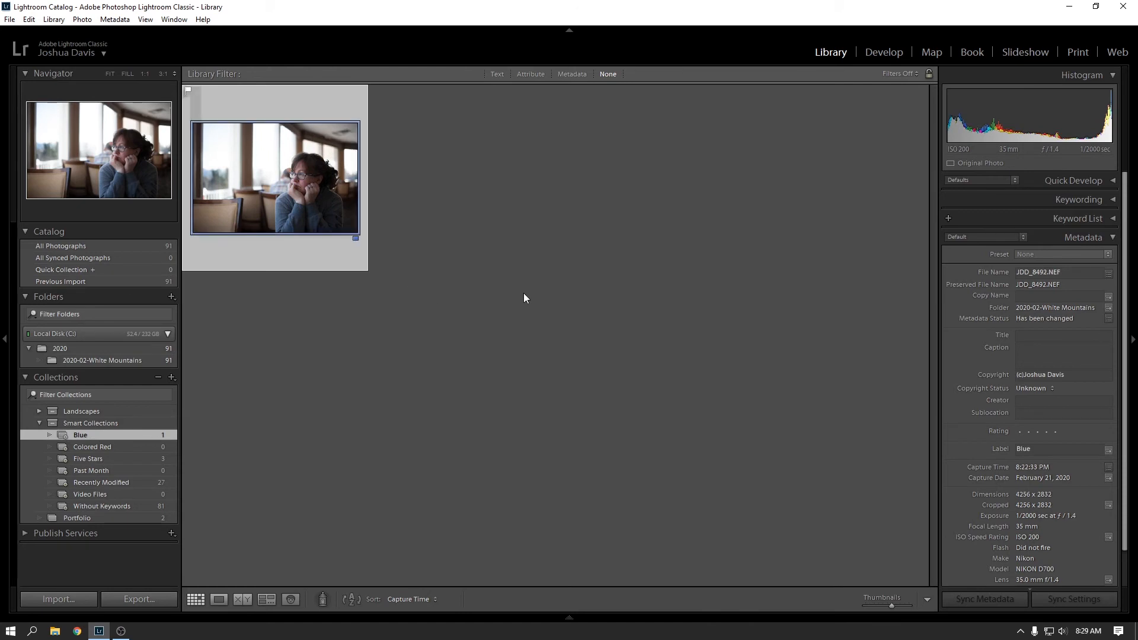
pyautogui.click(524, 293)
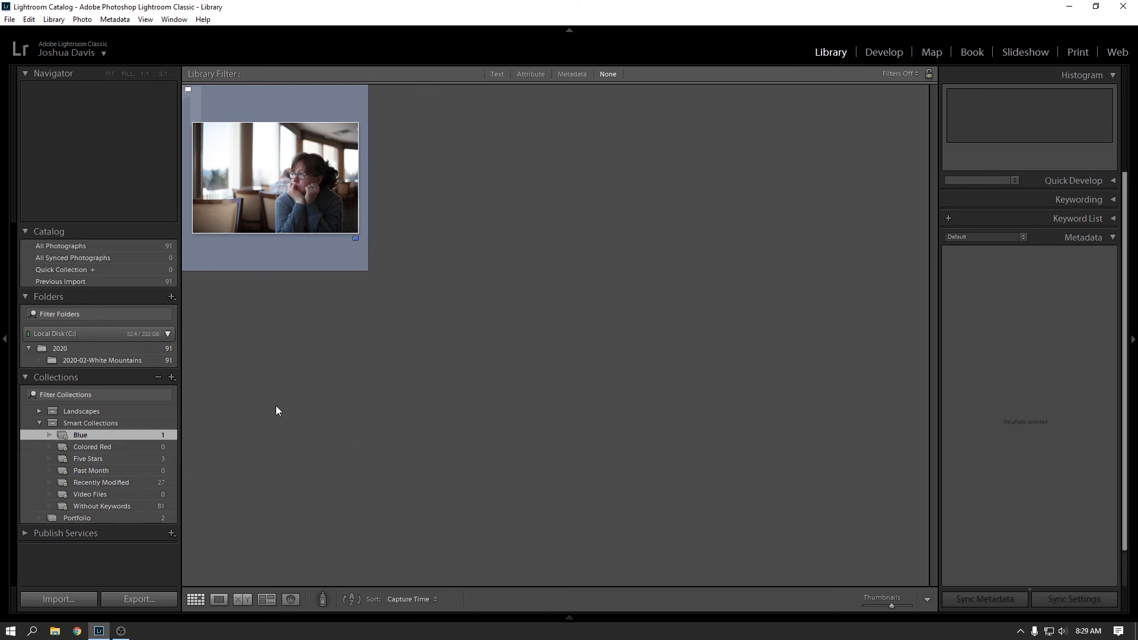
# - Collapse the Smart Collections set and view the photos in the Portfolio collection
pyautogui.click(39, 423)
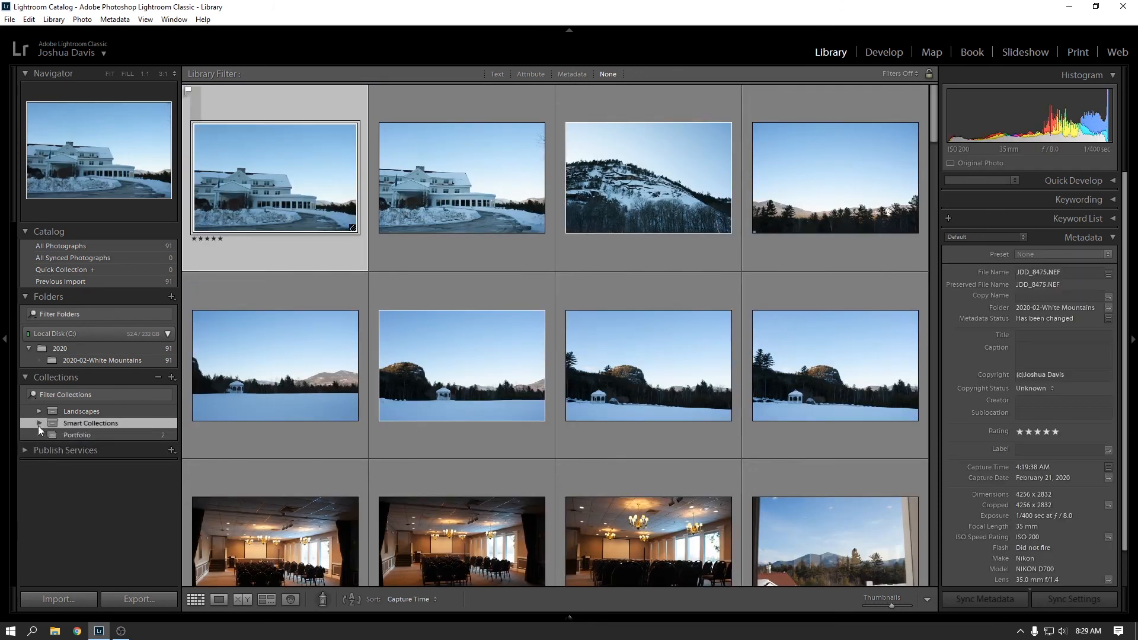
pyautogui.click(115, 435)
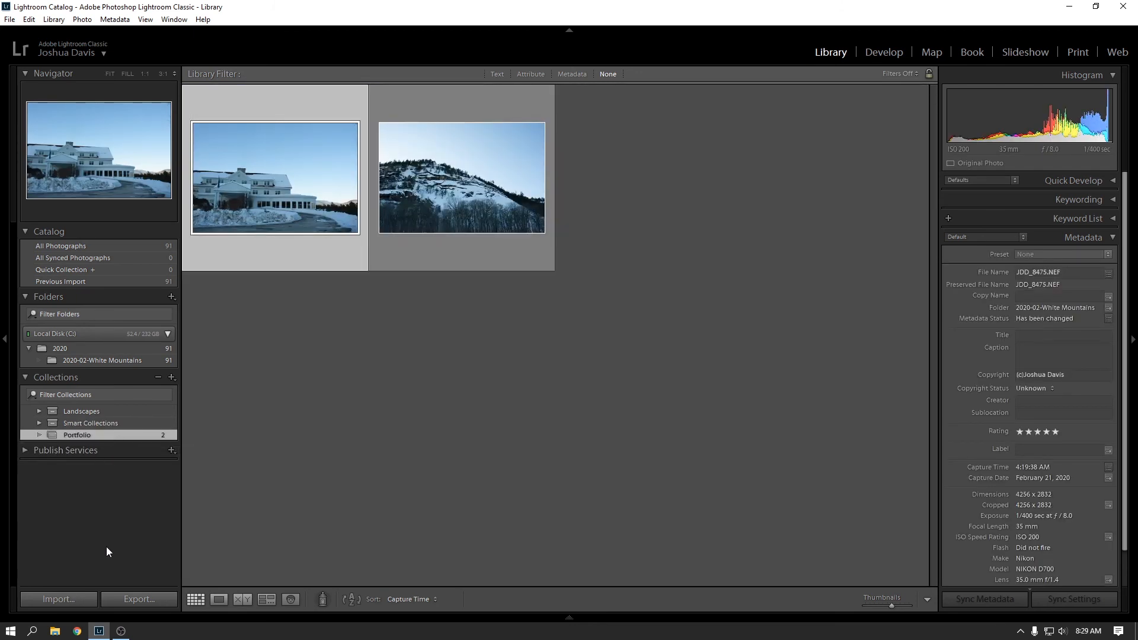